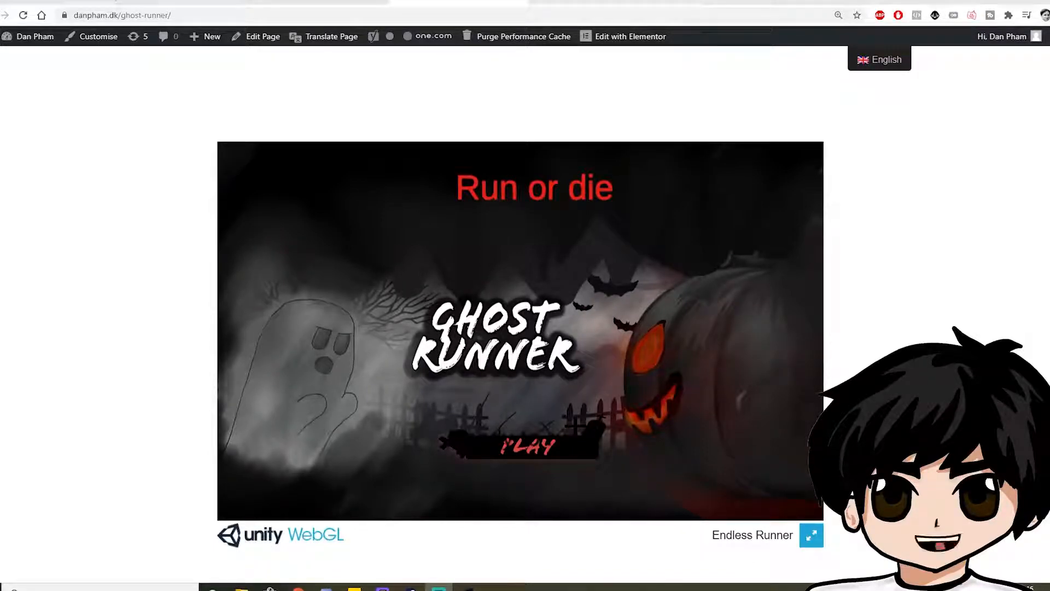
Start the Ghost Runner game on the web page and steer the ghost up and down between the pumpkins
{"action": "left_click", "coordinate": [503, 452]}
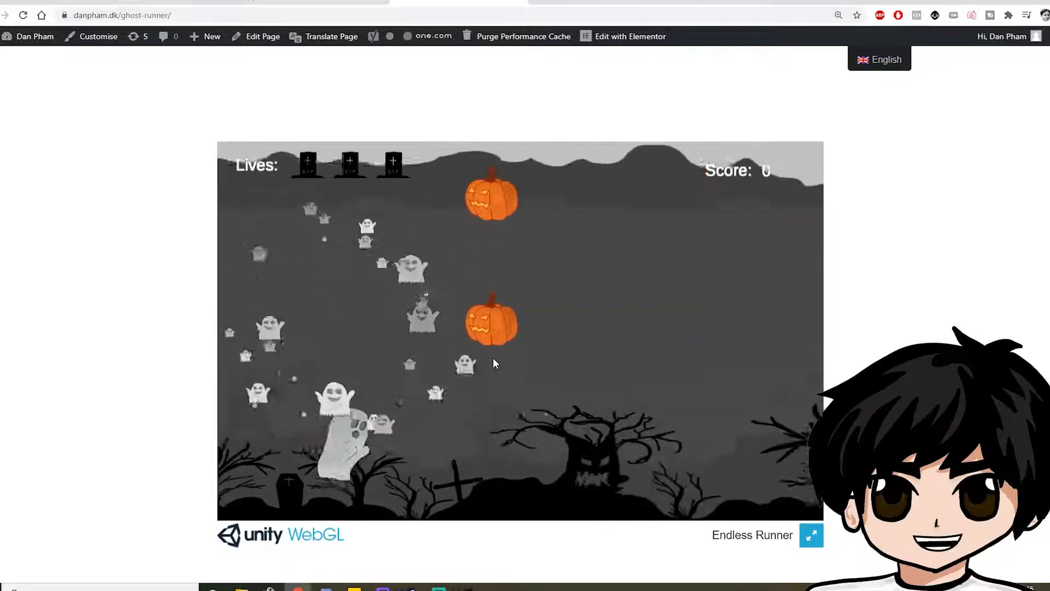
{"action": "key", "text": "Up"}
{"action": "key", "text": "Down"}
{"action": "key", "text": "Up"}
{"action": "key", "text": "Up"}
{"action": "key", "text": "Up"}
{"action": "key", "text": "Down"}
{"action": "key", "text": "Down"}
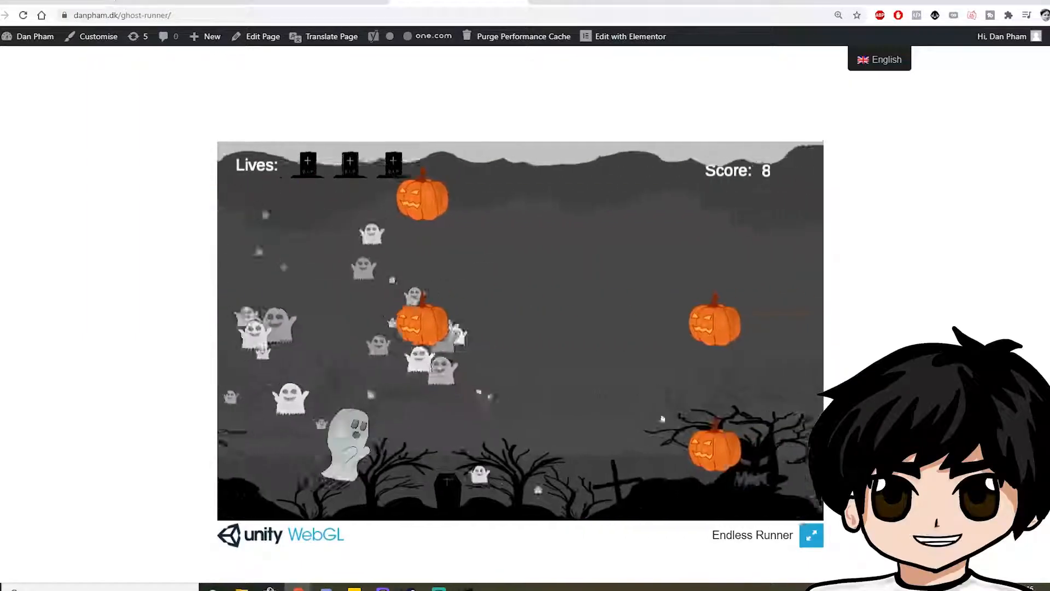
{"action": "key", "text": "Up"}
Try the web game in full screen, return to the page view and continue playing
{"action": "left_click", "coordinate": [812, 535]}
{"action": "key", "text": "Up"}
{"action": "key", "text": "Down"}
{"action": "key", "text": "Down"}
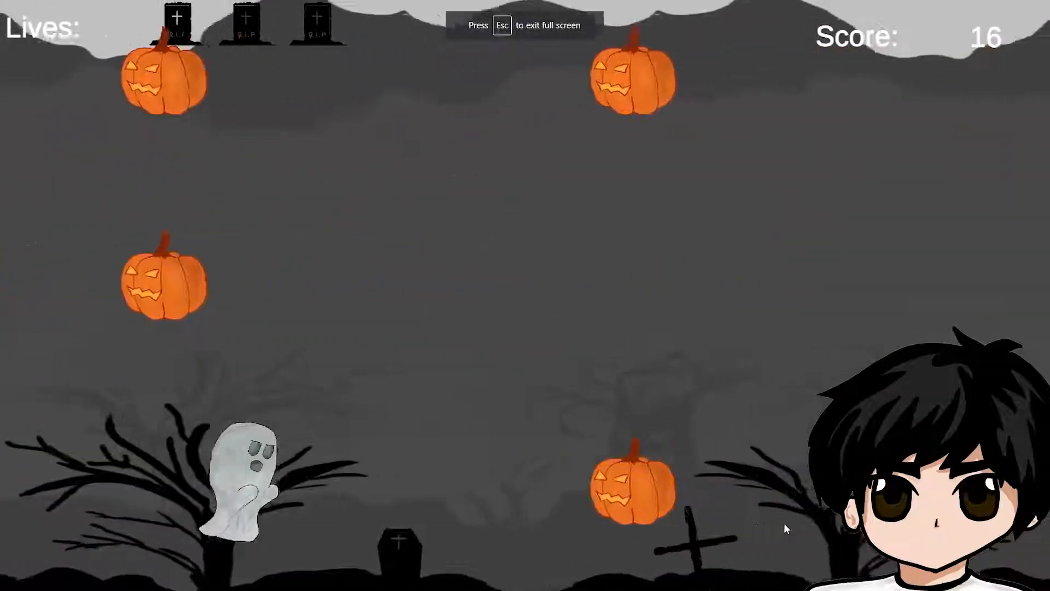
{"action": "key", "text": "Up"}
{"action": "key", "text": "Escape"}
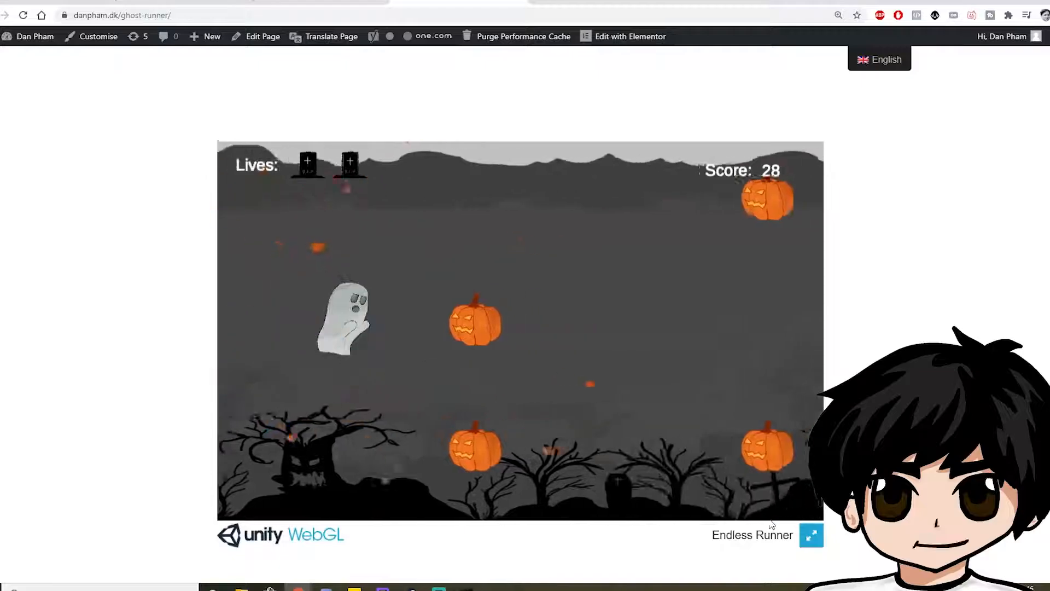
{"action": "key", "text": "Down"}
{"action": "key", "text": "r"}
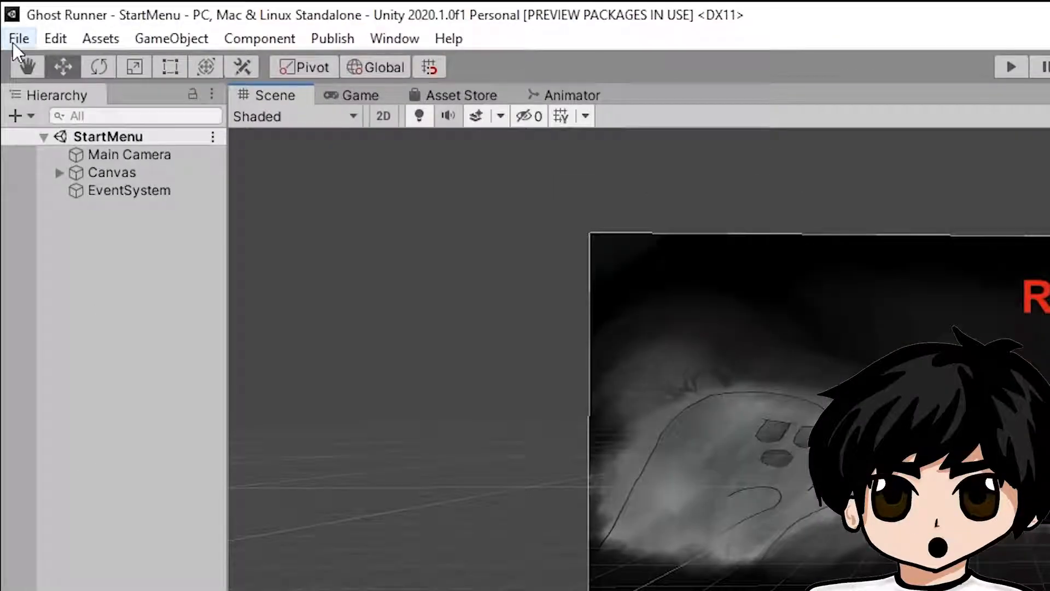
Switch to the Ghost Runner project in Unity and change its build platform to WebGL
{"action": "left_click", "coordinate": [0, 5]}
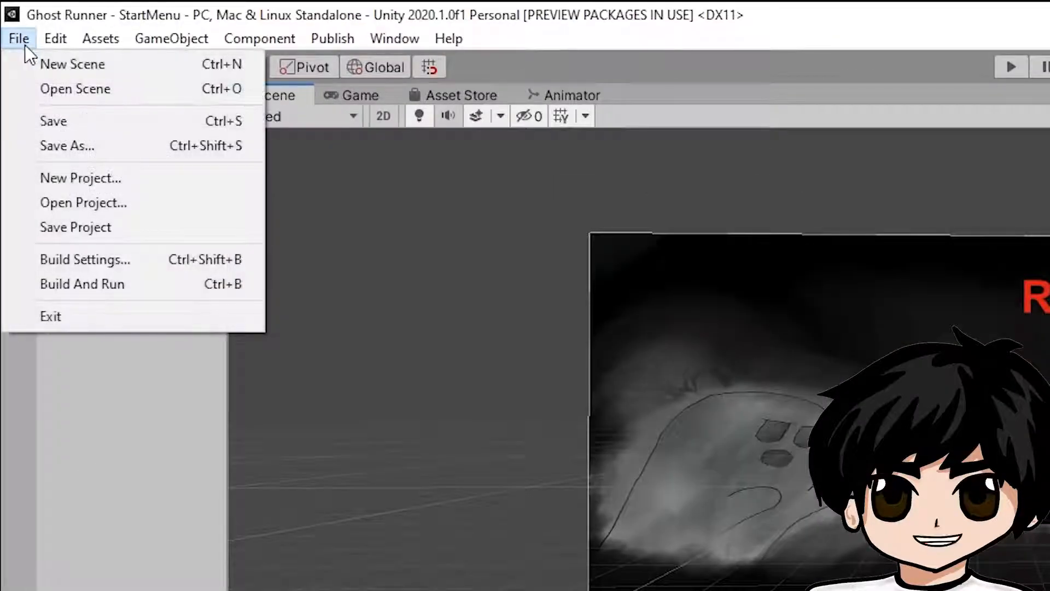
{"action": "mouse_move", "coordinate": [56, 38]}
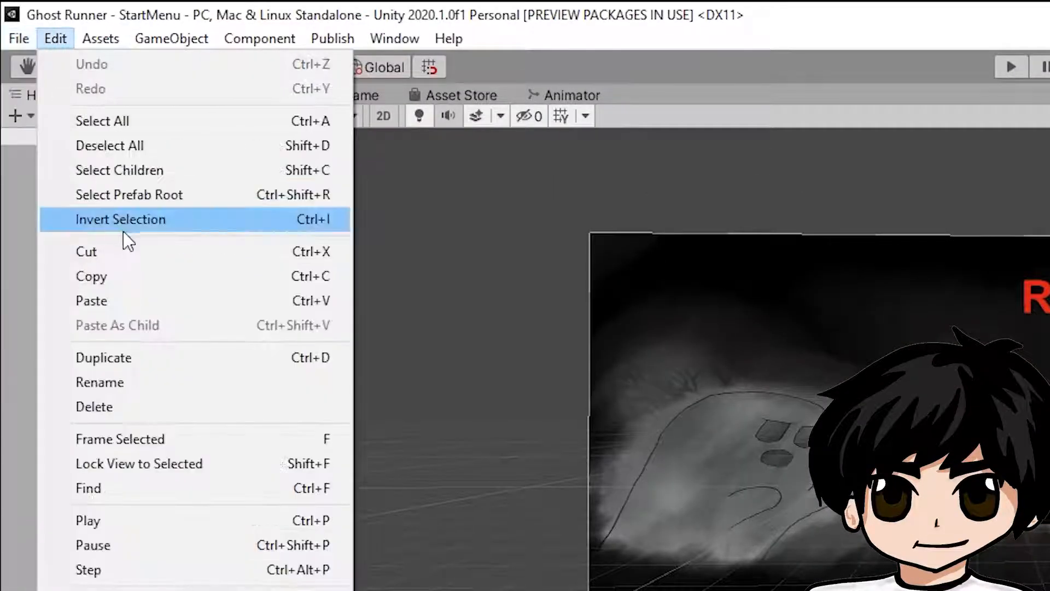
{"action": "mouse_move", "coordinate": [19, 37]}
{"action": "left_click", "coordinate": [193, 533]}
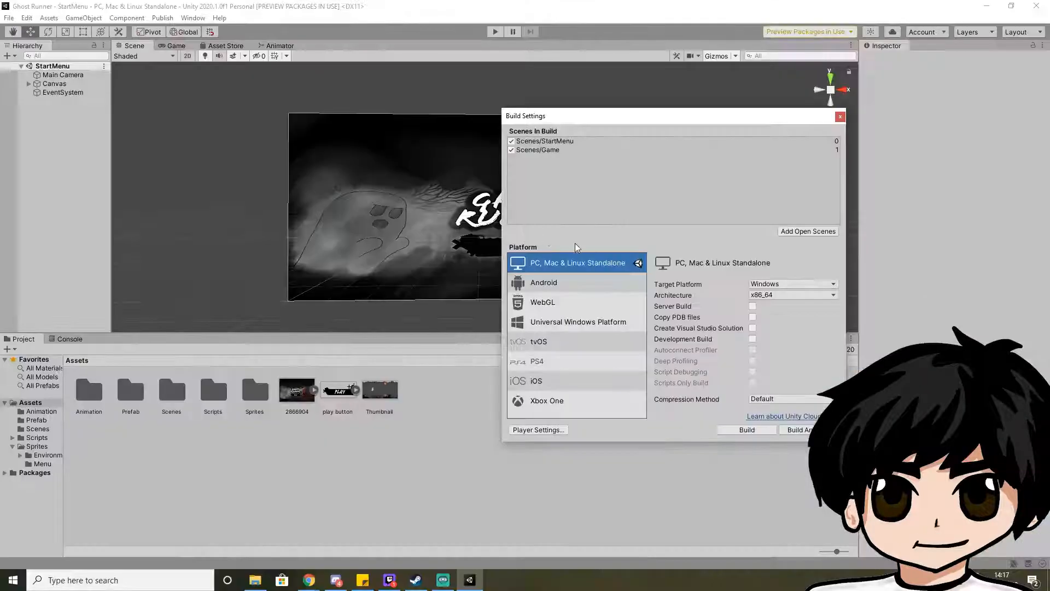
{"action": "left_click", "coordinate": [541, 305]}
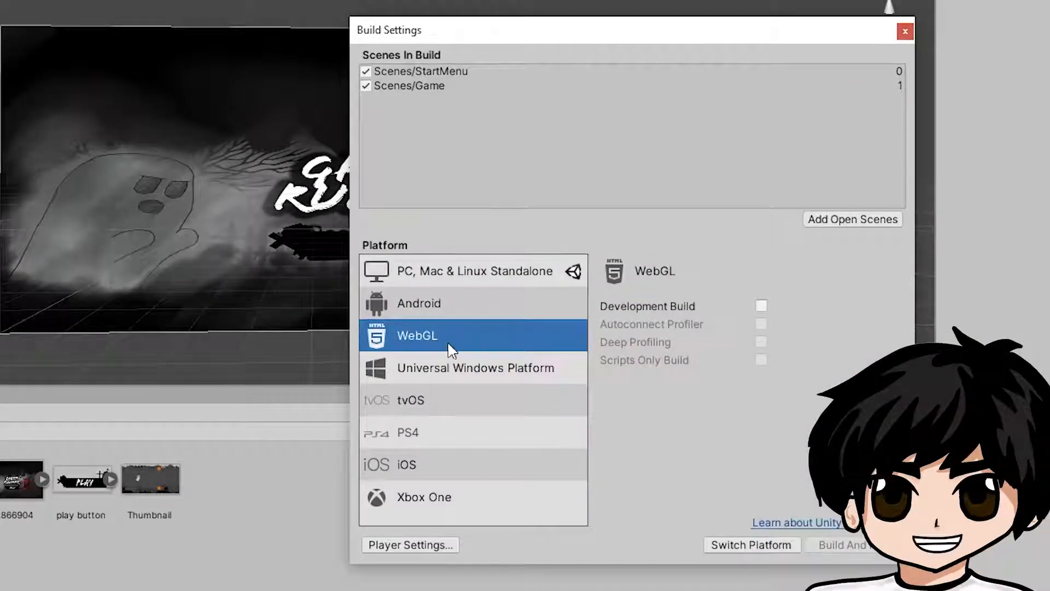
{"action": "left_click", "coordinate": [760, 541]}
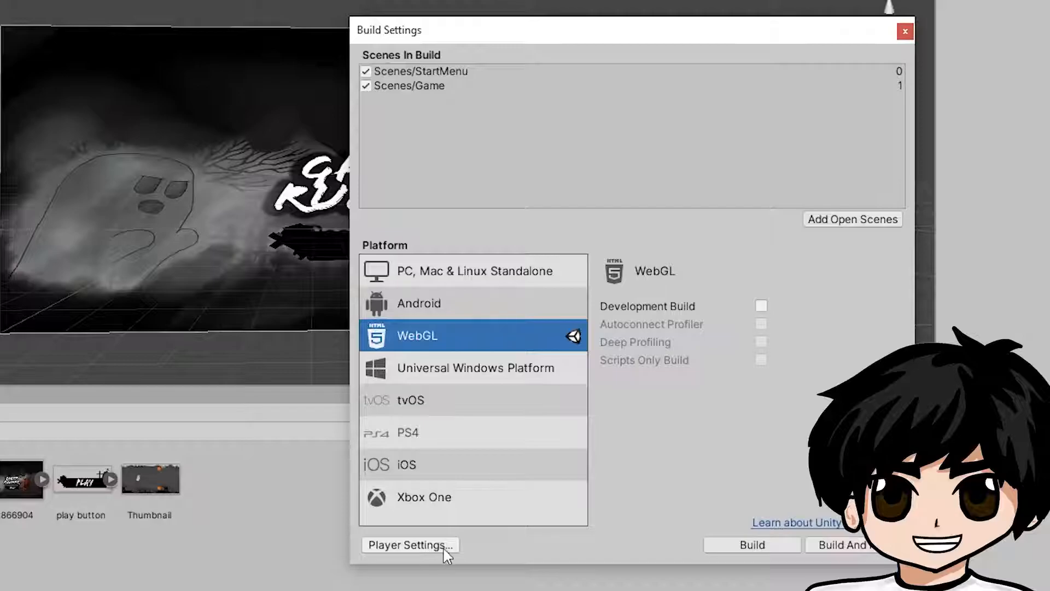
Search the WebGL Player settings for "deter" and turn off Use deterministic compilation
{"action": "left_click", "coordinate": [410, 545]}
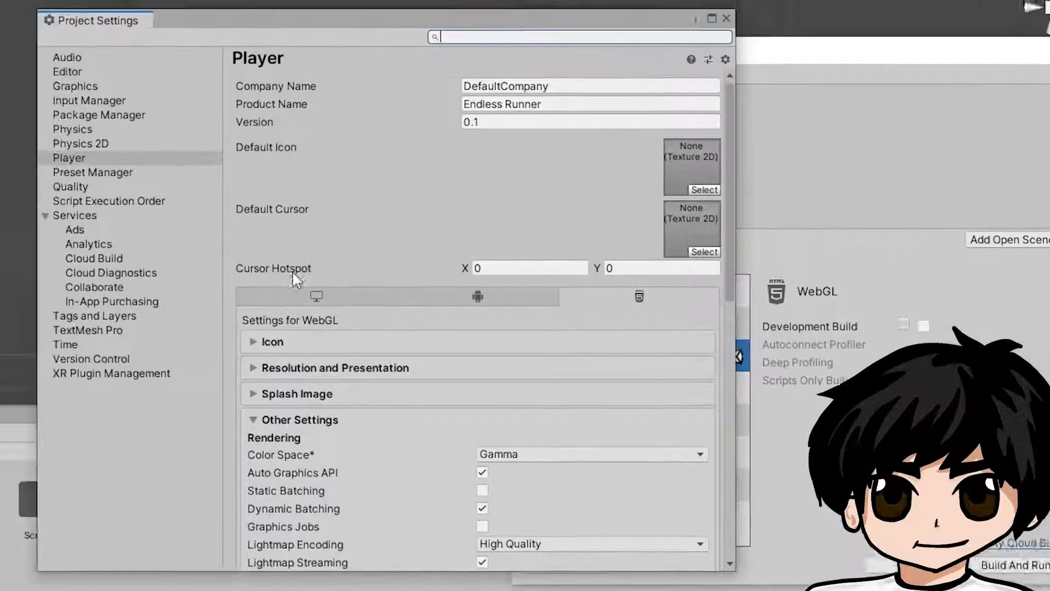
{"action": "scroll", "coordinate": [614, 292], "scroll_direction": "down", "scroll_amount": 2}
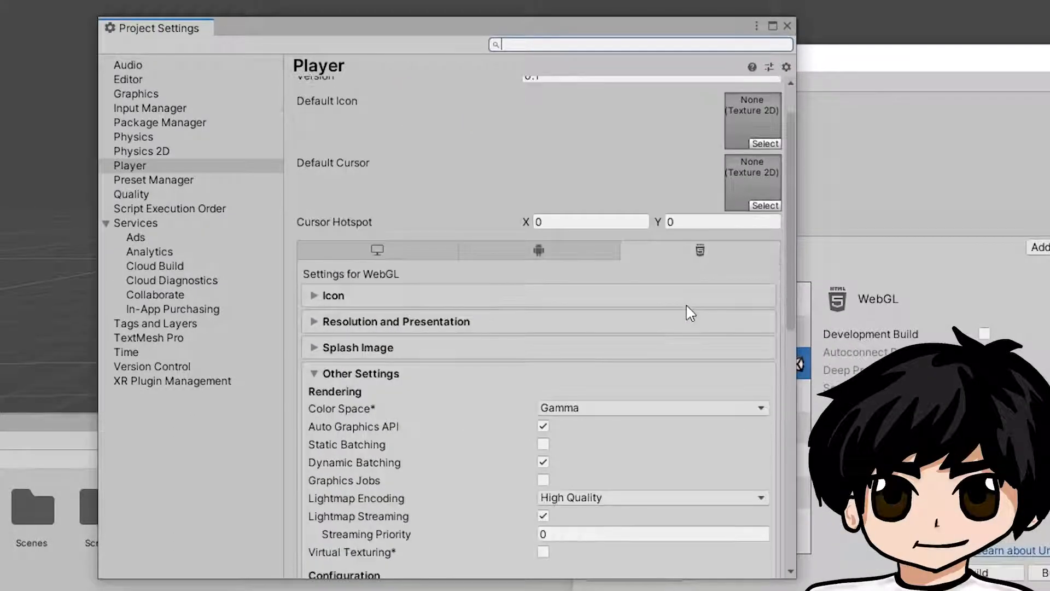
{"action": "scroll", "coordinate": [688, 313], "scroll_direction": "down", "scroll_amount": 2}
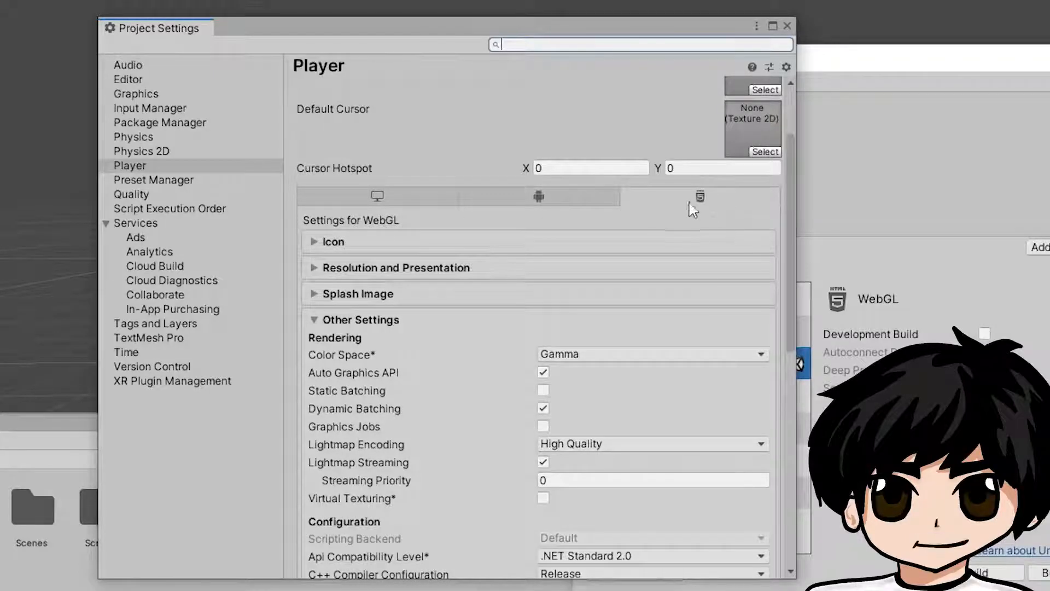
{"action": "scroll", "coordinate": [708, 200], "scroll_direction": "down", "scroll_amount": 2}
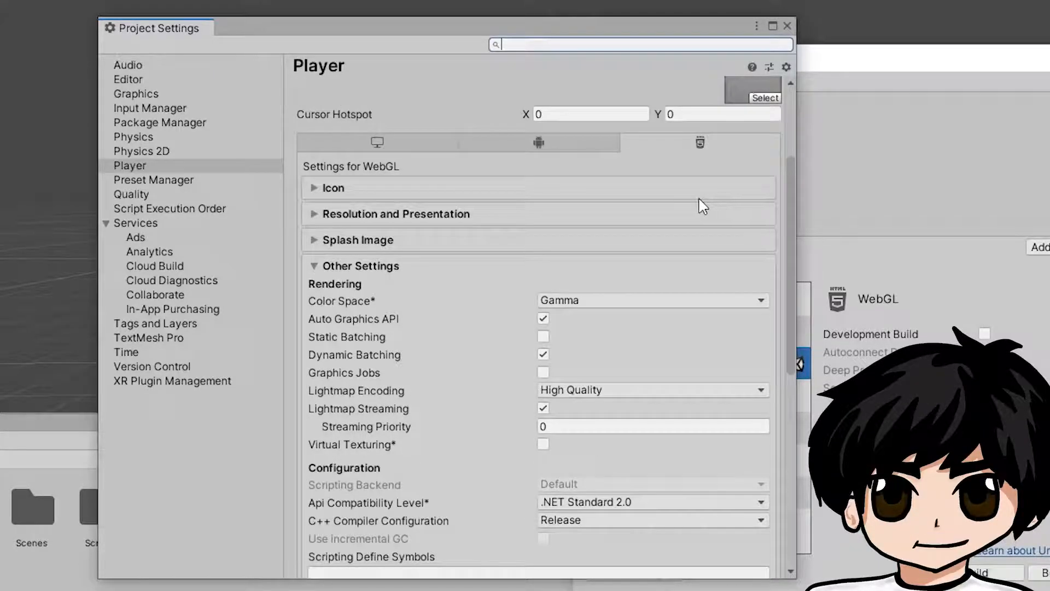
{"action": "scroll", "coordinate": [394, 268], "scroll_direction": "down", "scroll_amount": 4}
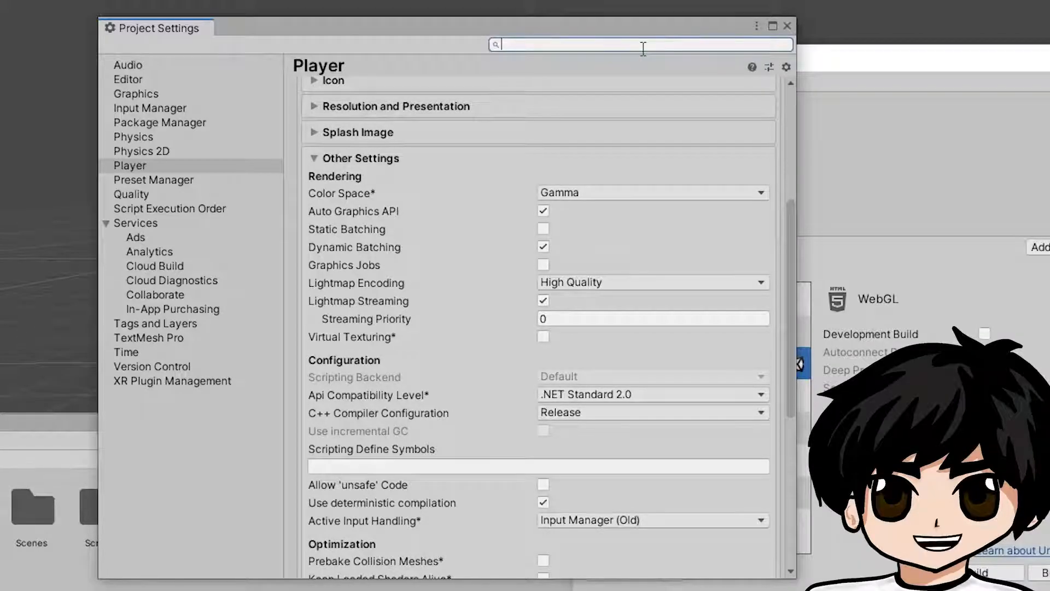
{"action": "type", "text": "deter"}
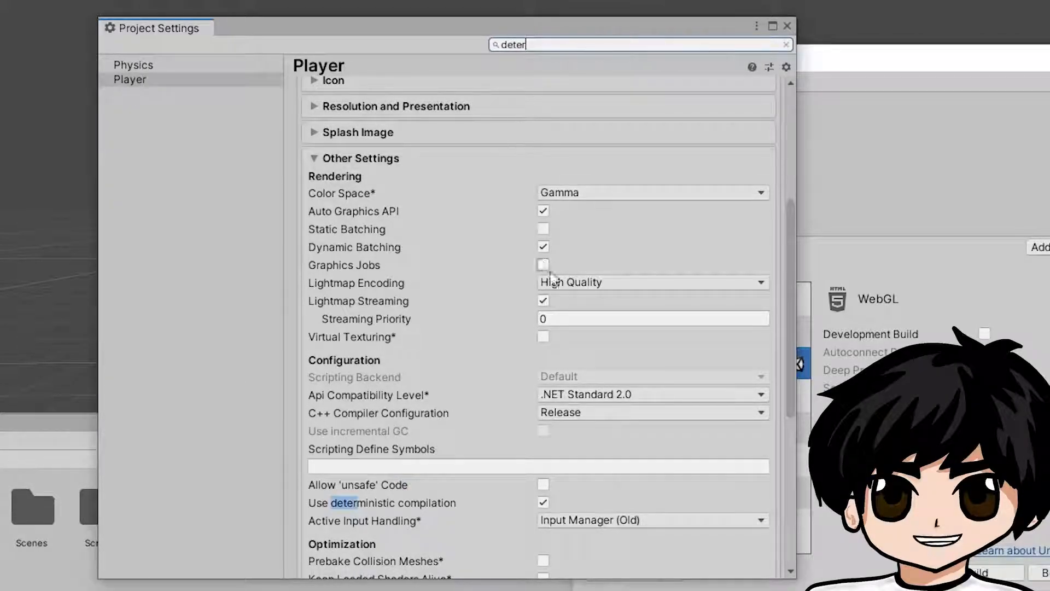
{"action": "scroll", "coordinate": [607, 415], "scroll_direction": "down", "scroll_amount": 1}
{"action": "left_click", "coordinate": [543, 448]}
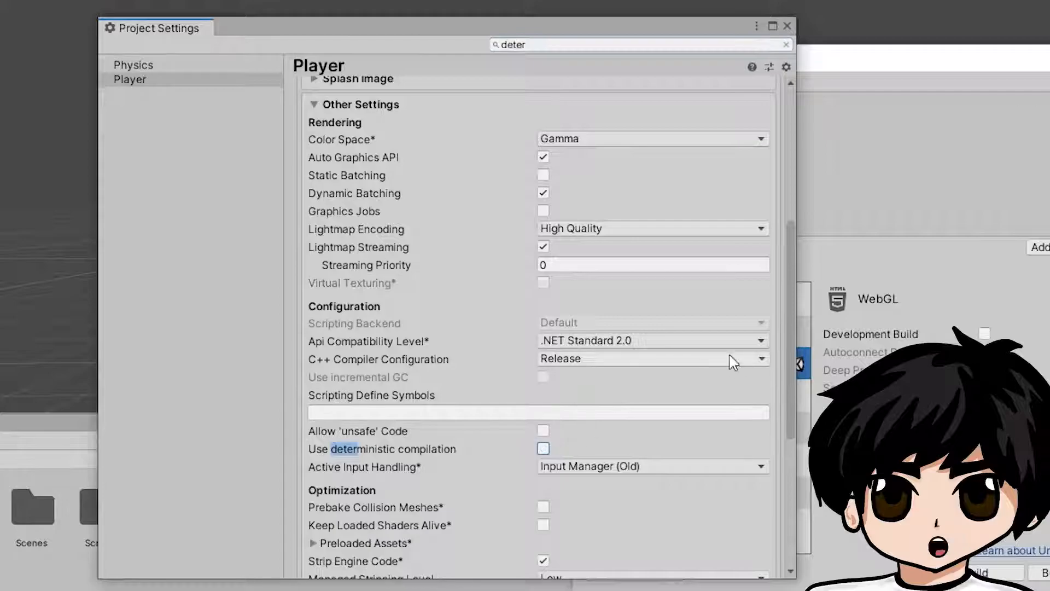
Set the Compression Format in the WebGL Publishing Settings to Disabled and close the project settings
{"action": "scroll", "coordinate": [728, 356], "scroll_direction": "down", "scroll_amount": 6}
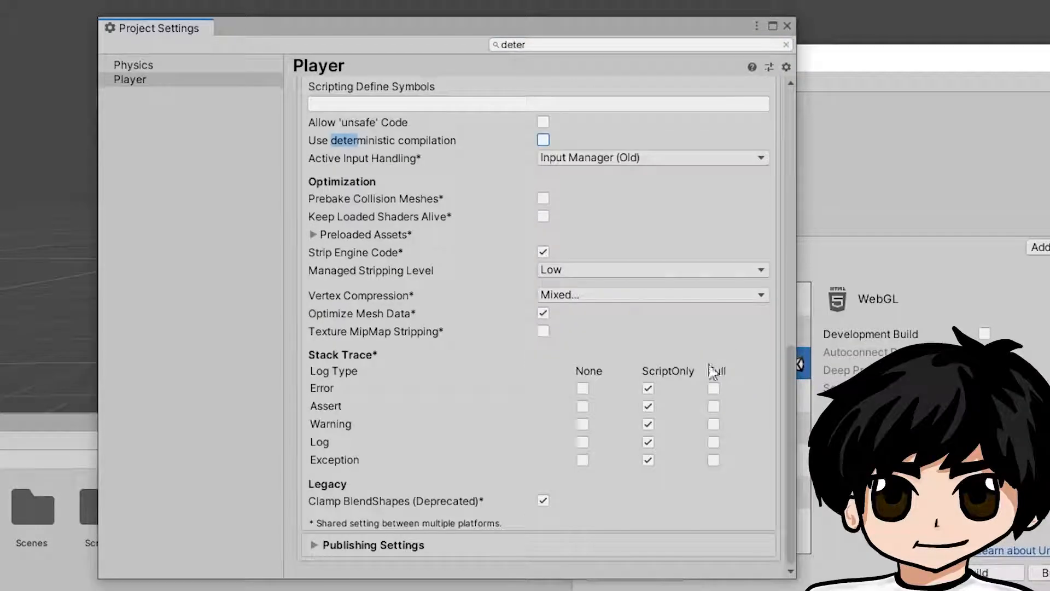
{"action": "left_click", "coordinate": [328, 545]}
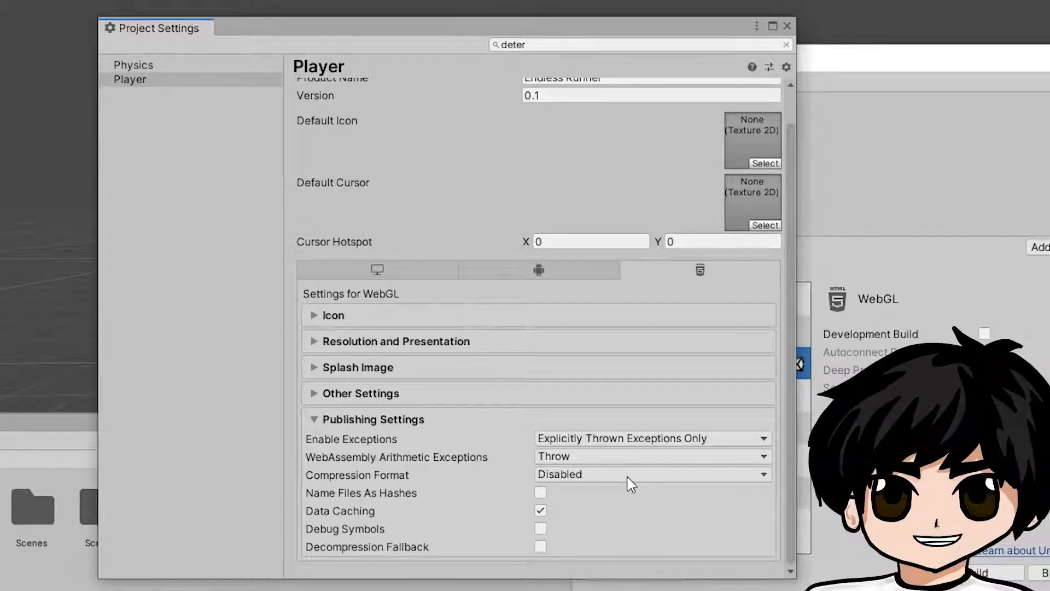
{"action": "left_click", "coordinate": [764, 474]}
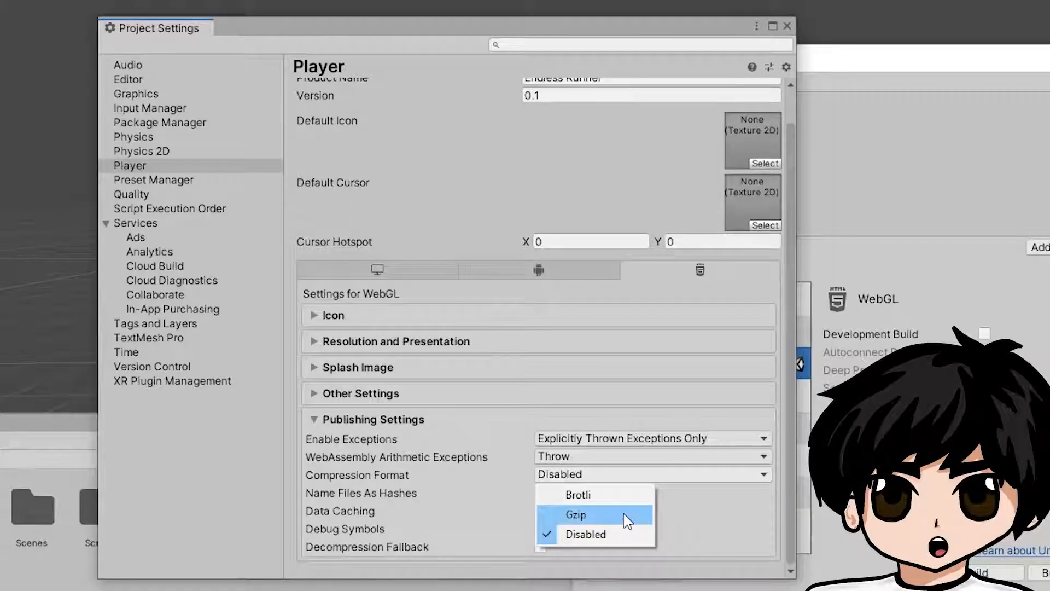
{"action": "left_click", "coordinate": [615, 540]}
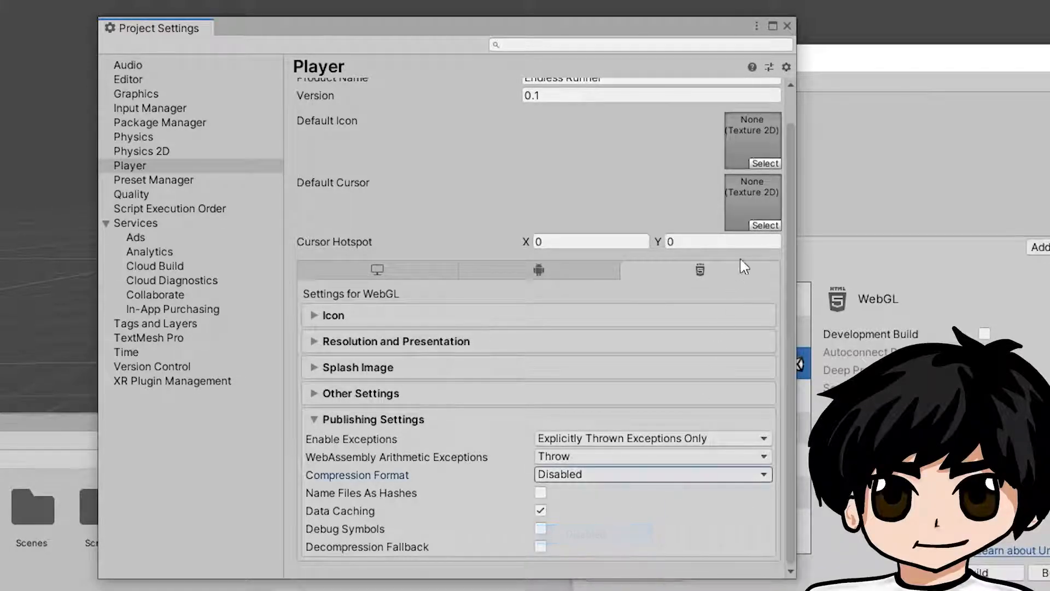
{"action": "left_click", "coordinate": [787, 26]}
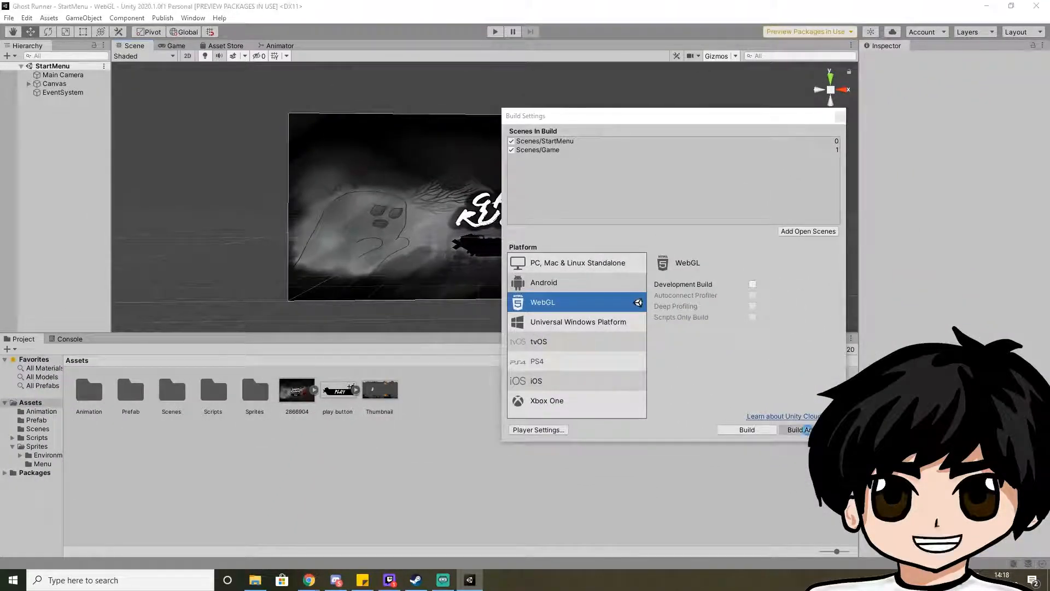
Build and run the WebGL game, saving it in the TestForWordpress folder on the Desktop
{"action": "left_click", "coordinate": [801, 429]}
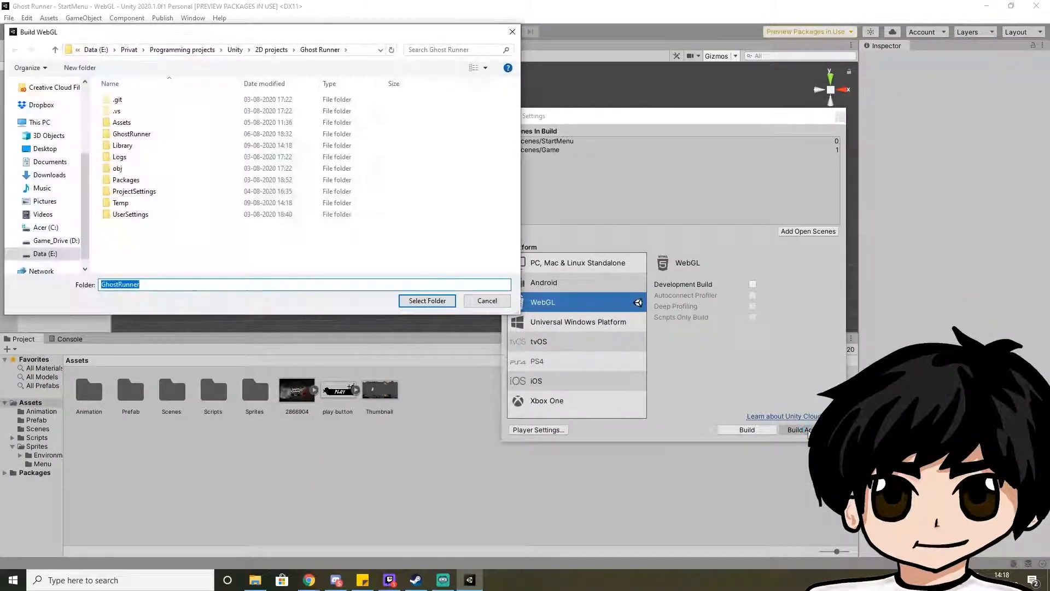
{"action": "left_click", "coordinate": [513, 31]}
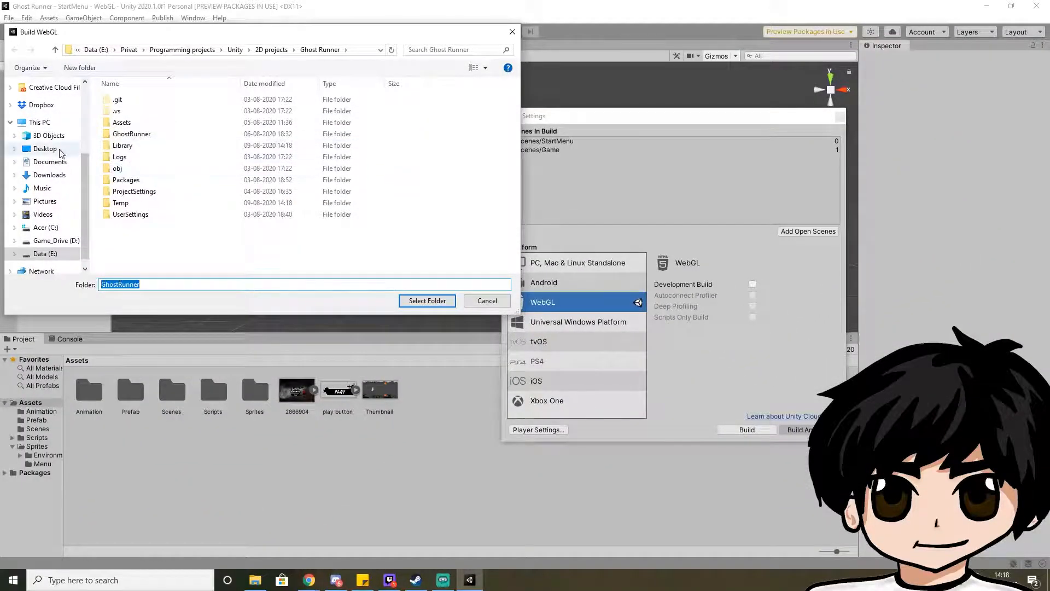
{"action": "left_click", "coordinate": [45, 149]}
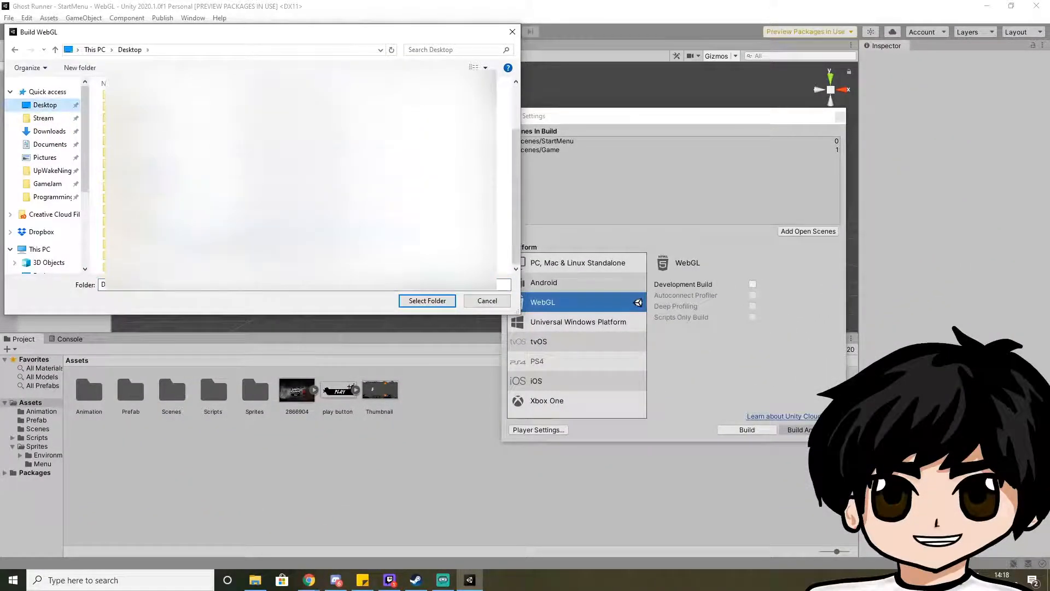
{"action": "double_click", "coordinate": [353, 243]}
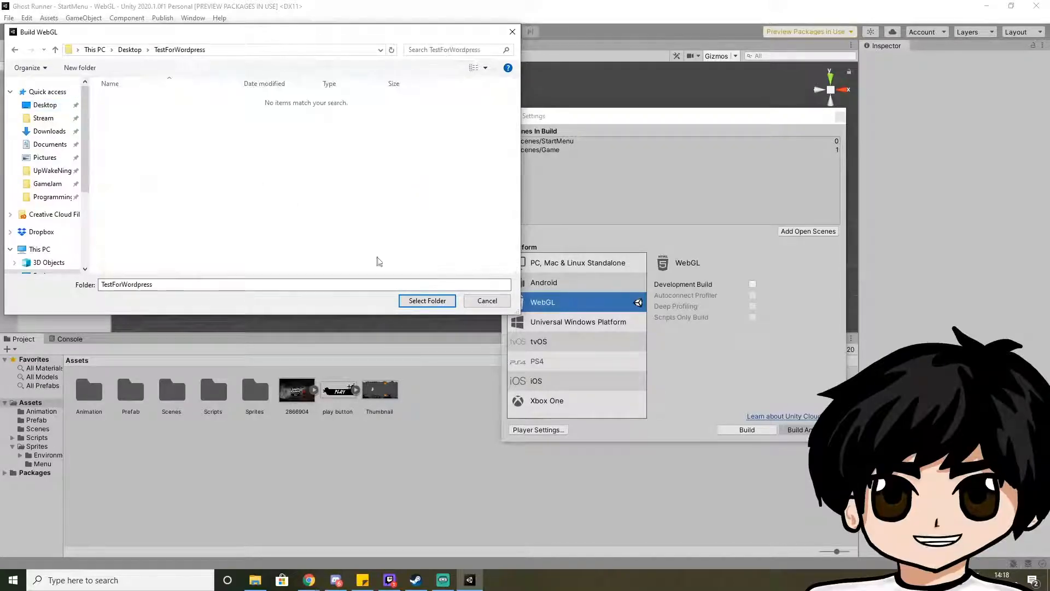
{"action": "left_click", "coordinate": [427, 301]}
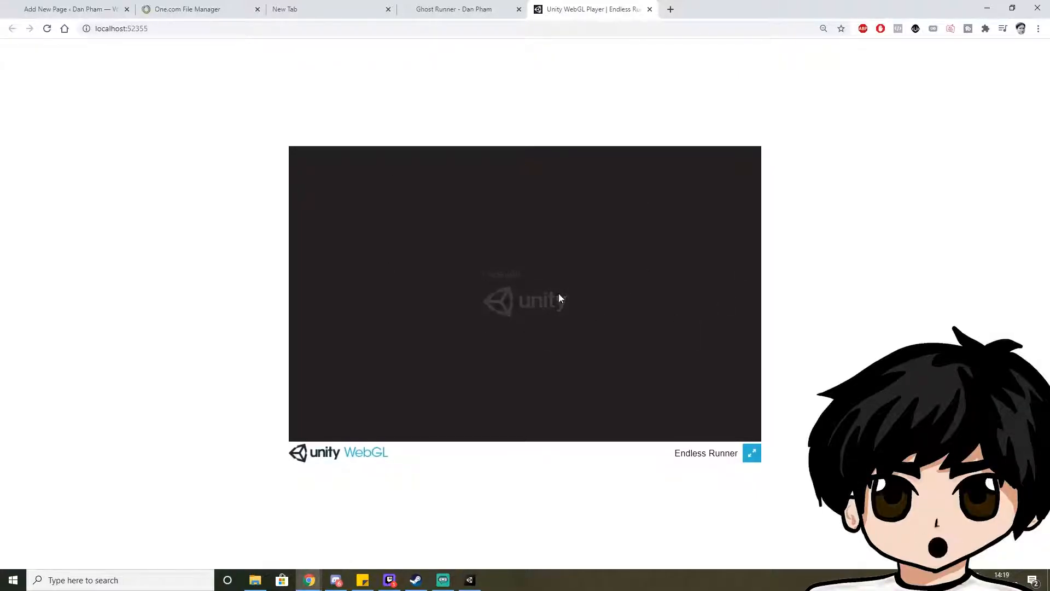
Test the local WebGL build in full screen and in a short game round, then close it
{"action": "left_click", "coordinate": [752, 453]}
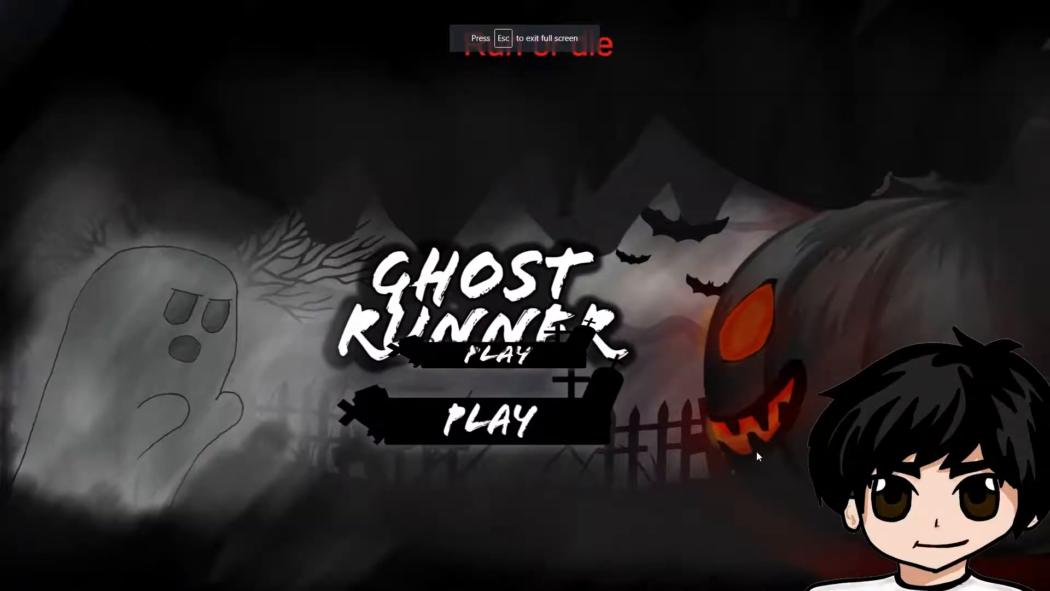
{"action": "key", "text": "Escape"}
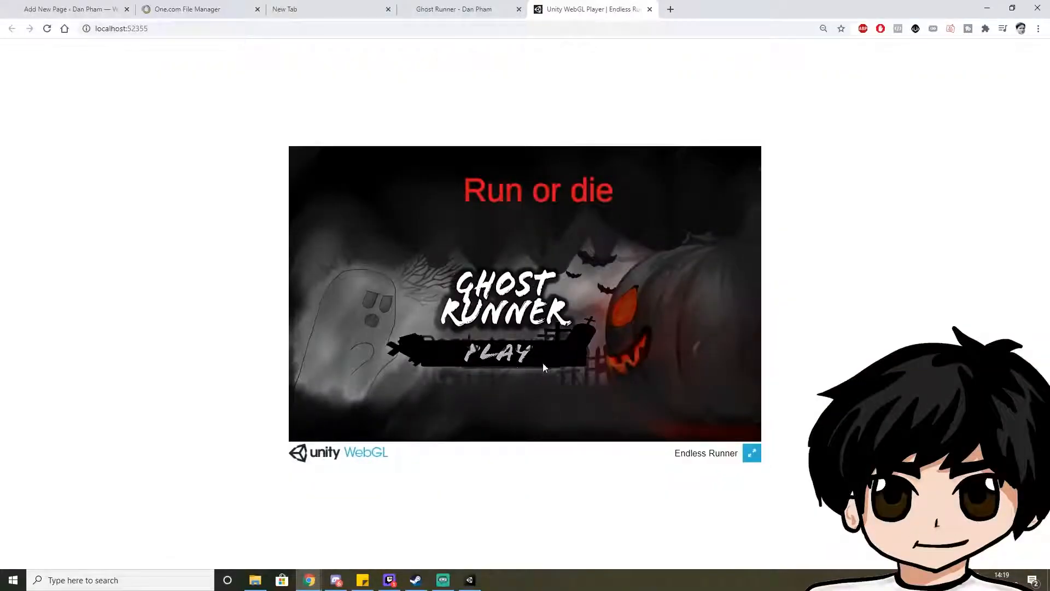
{"action": "left_click", "coordinate": [503, 354]}
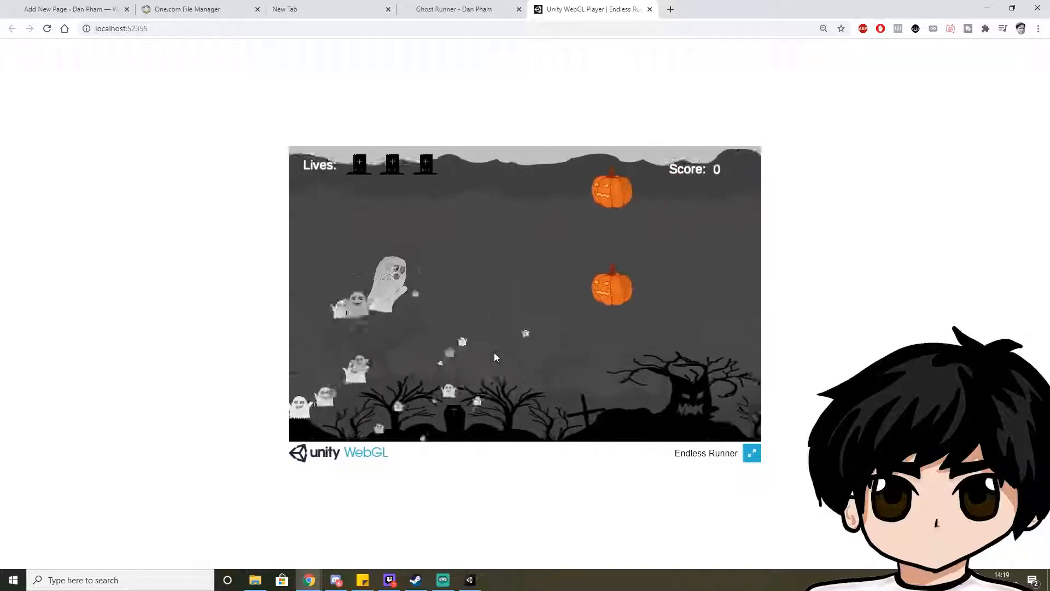
{"action": "key", "text": "Down"}
{"action": "key", "text": "Up"}
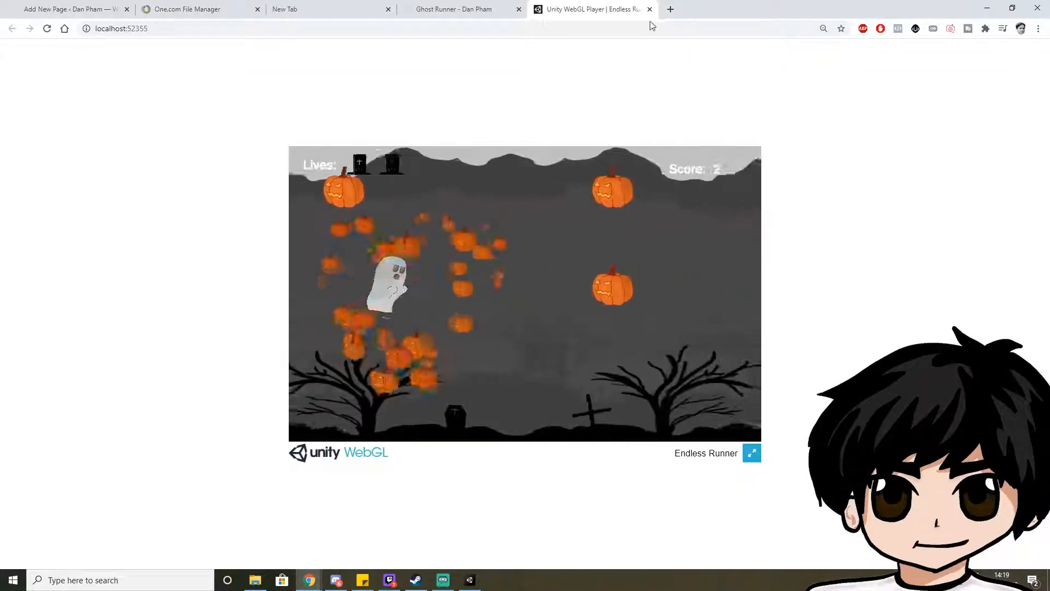
{"action": "left_click", "coordinate": [650, 10]}
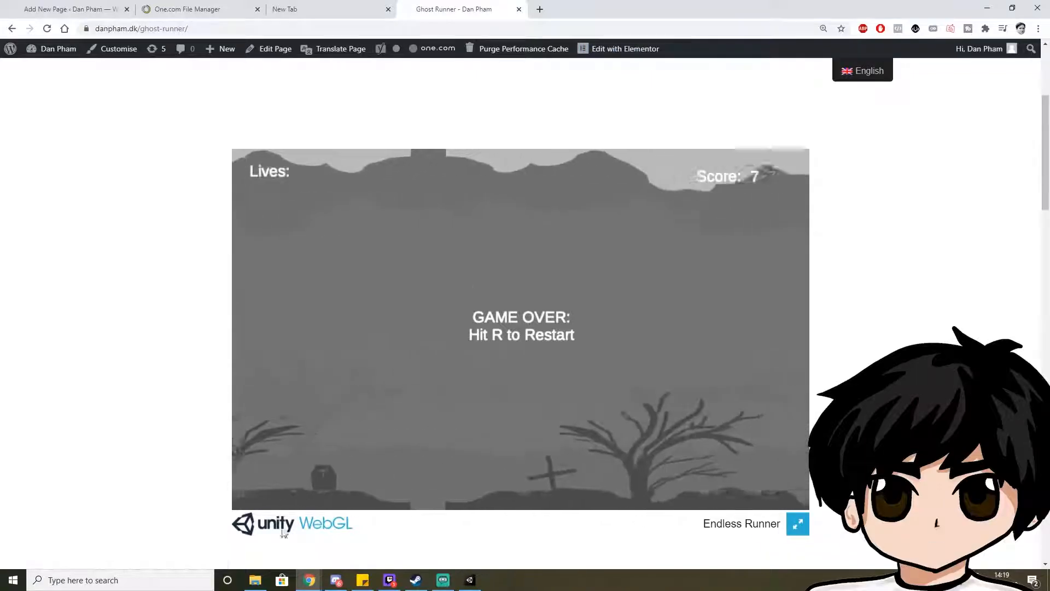
Open the TestForWordpress folder in File Explorer and examine the generated build files and the TemplateData folder
{"action": "left_click", "coordinate": [255, 580]}
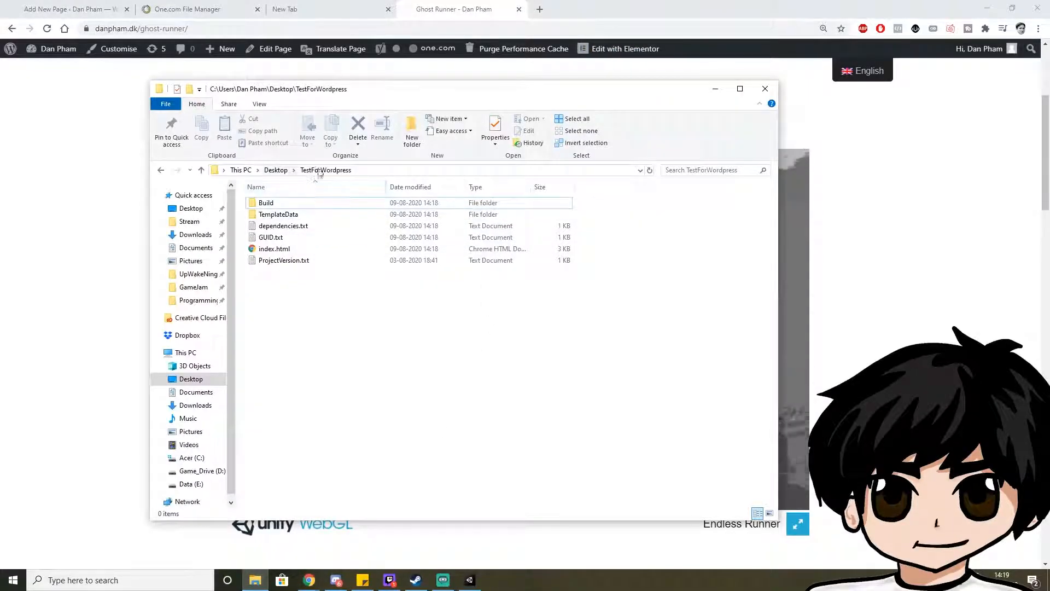
{"action": "left_click_drag", "start_coordinate": [321, 343], "coordinate": [284, 201]}
{"action": "left_click", "coordinate": [373, 351]}
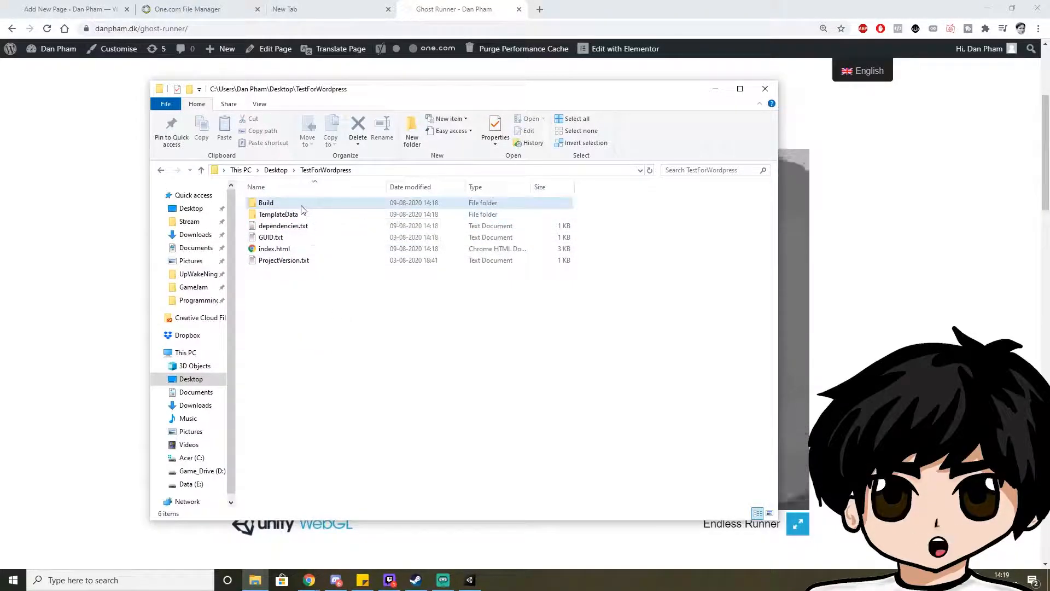
{"action": "left_click", "coordinate": [321, 215]}
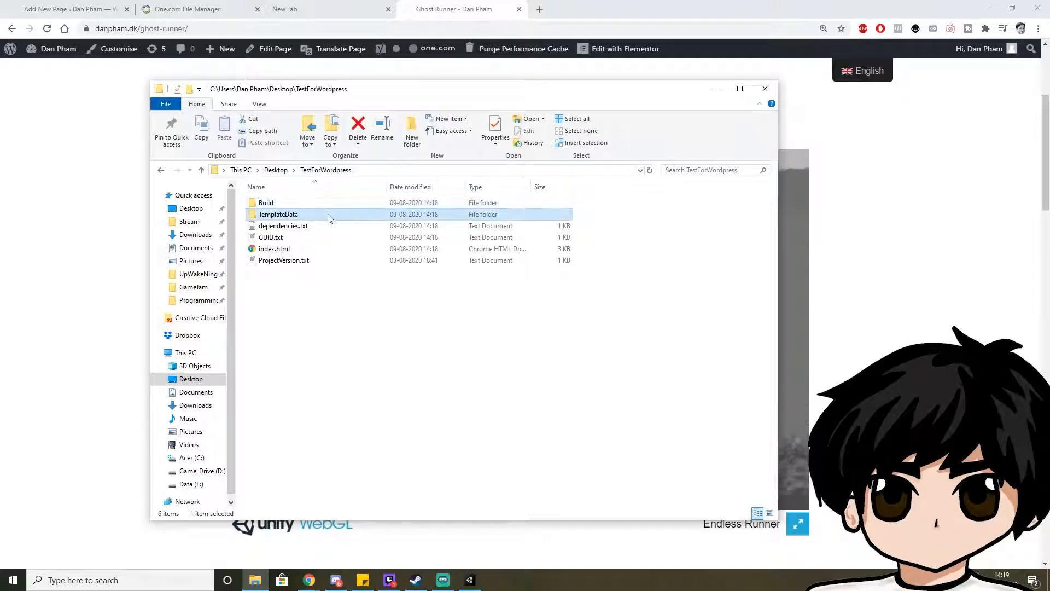
Point out index.html in the local build, switch to the One.com File Manager and inspect the wp-admin, wp-content and wp-includes folders
{"action": "left_click", "coordinate": [324, 251]}
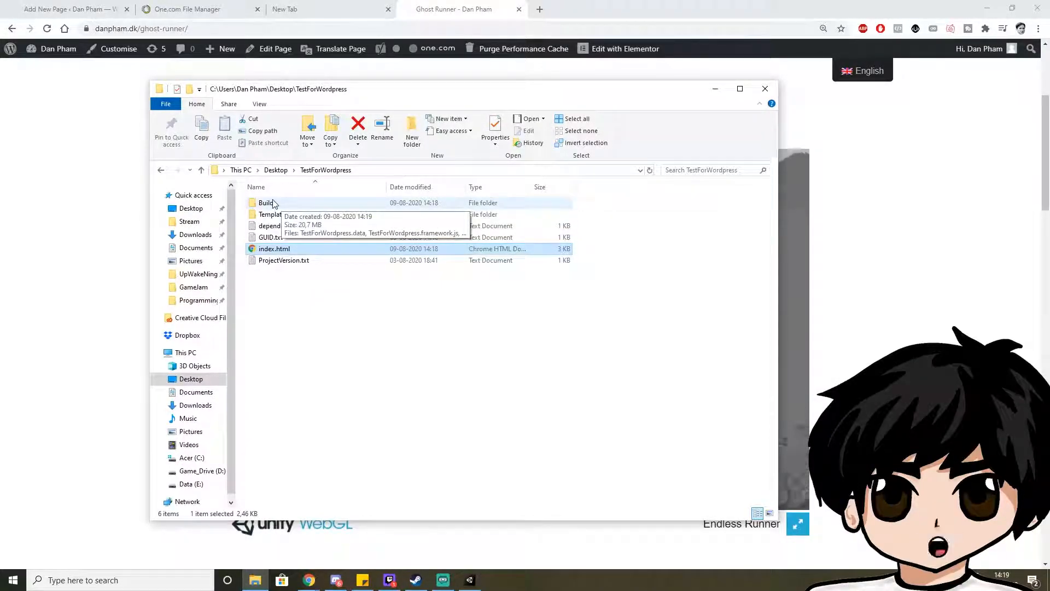
{"action": "left_click", "coordinate": [347, 324]}
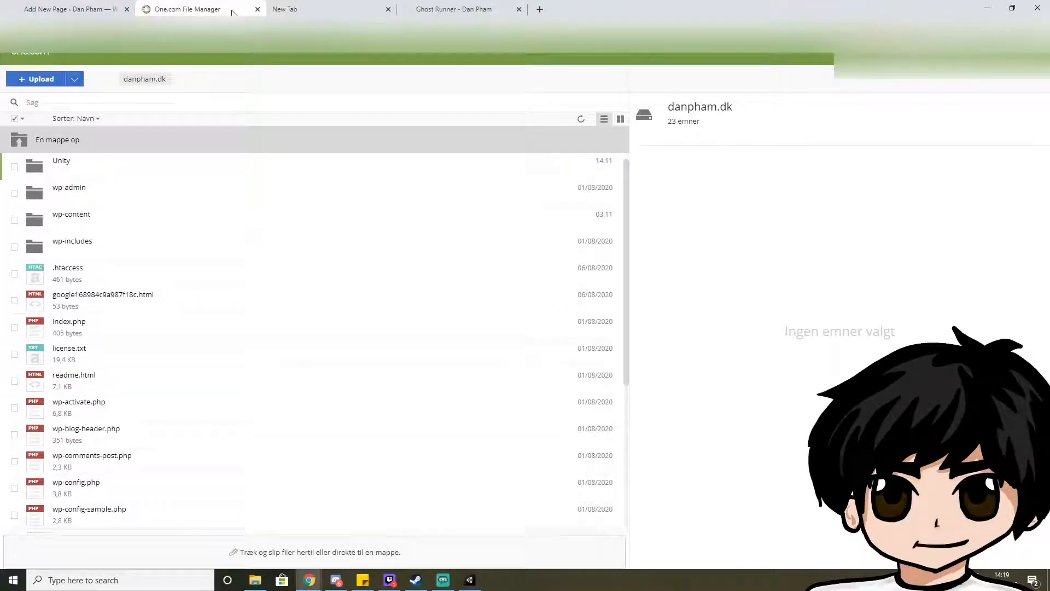
{"action": "left_click", "coordinate": [18, 196]}
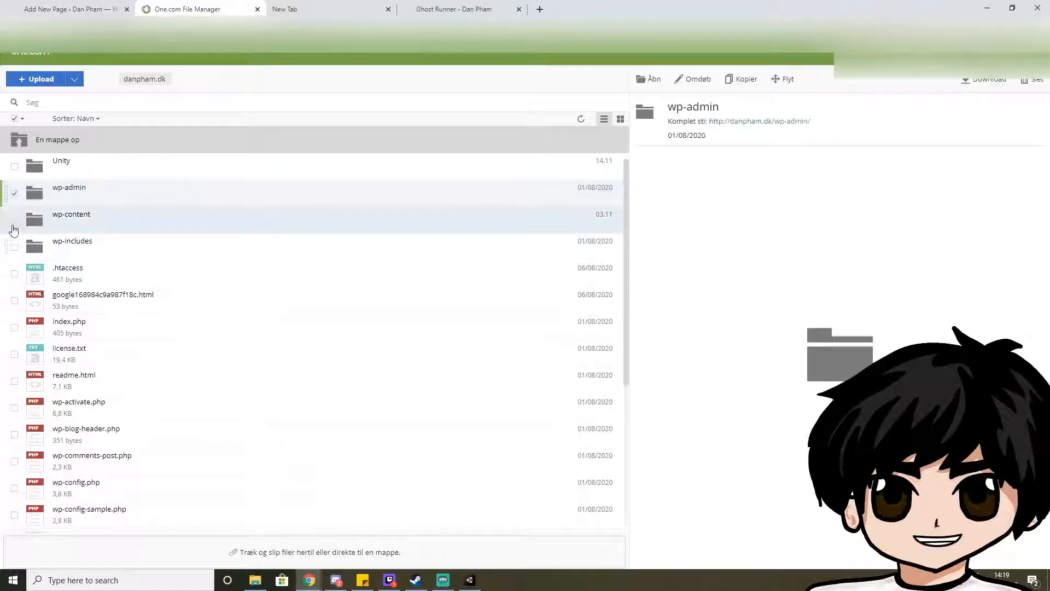
{"action": "left_click", "coordinate": [15, 221]}
{"action": "left_click", "coordinate": [16, 246]}
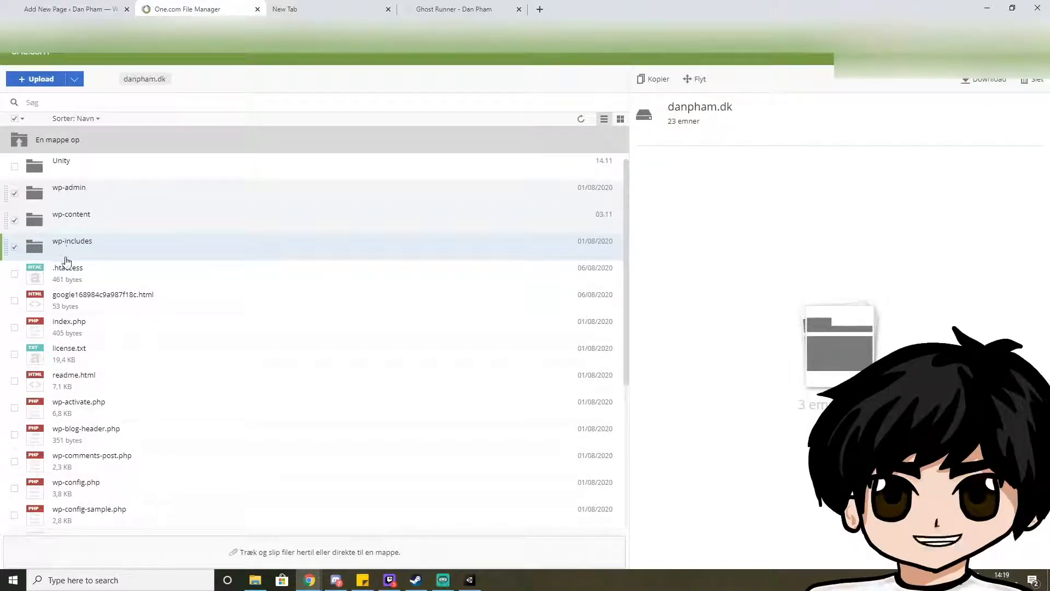
{"action": "left_click", "coordinate": [14, 247]}
{"action": "left_click", "coordinate": [14, 220]}
{"action": "left_click", "coordinate": [15, 193]}
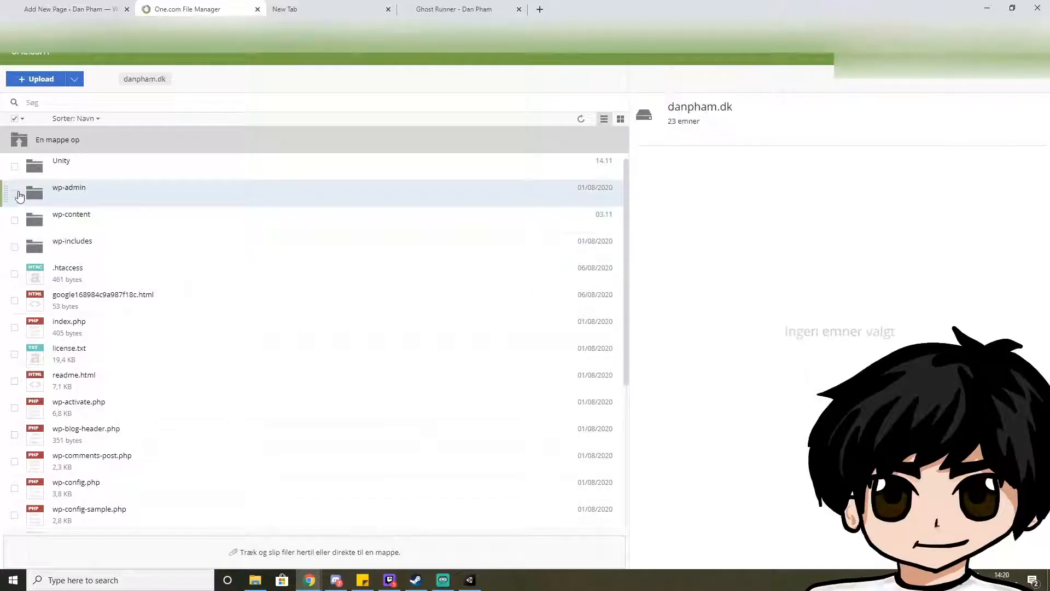
Upload the TestForWordpress folder from the Desktop into the Unity folder on the web host
{"action": "double_click", "coordinate": [140, 166]}
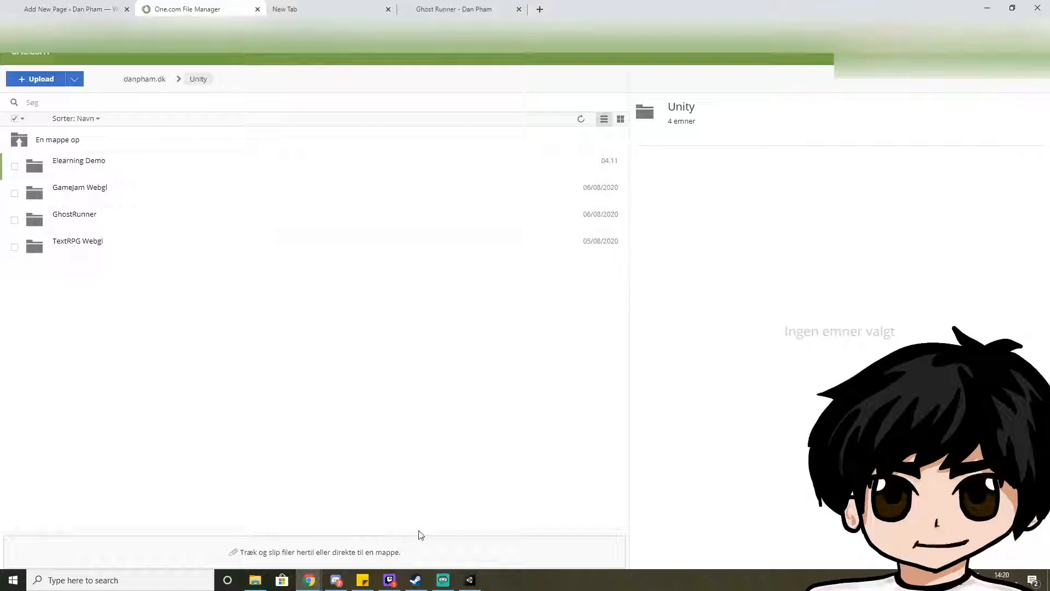
{"action": "left_click", "coordinate": [255, 580]}
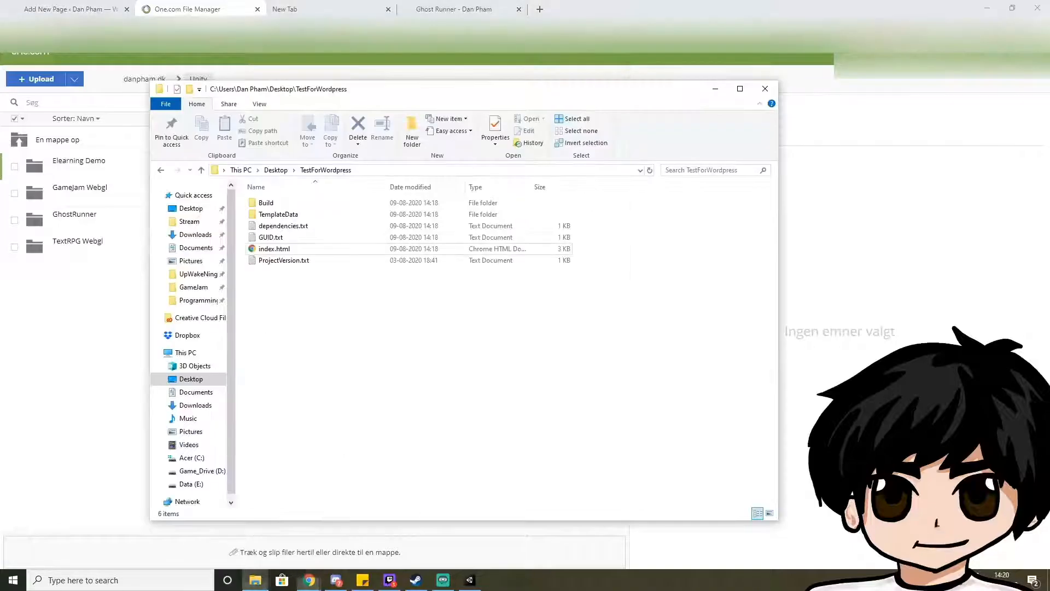
{"action": "left_click", "coordinate": [276, 170]}
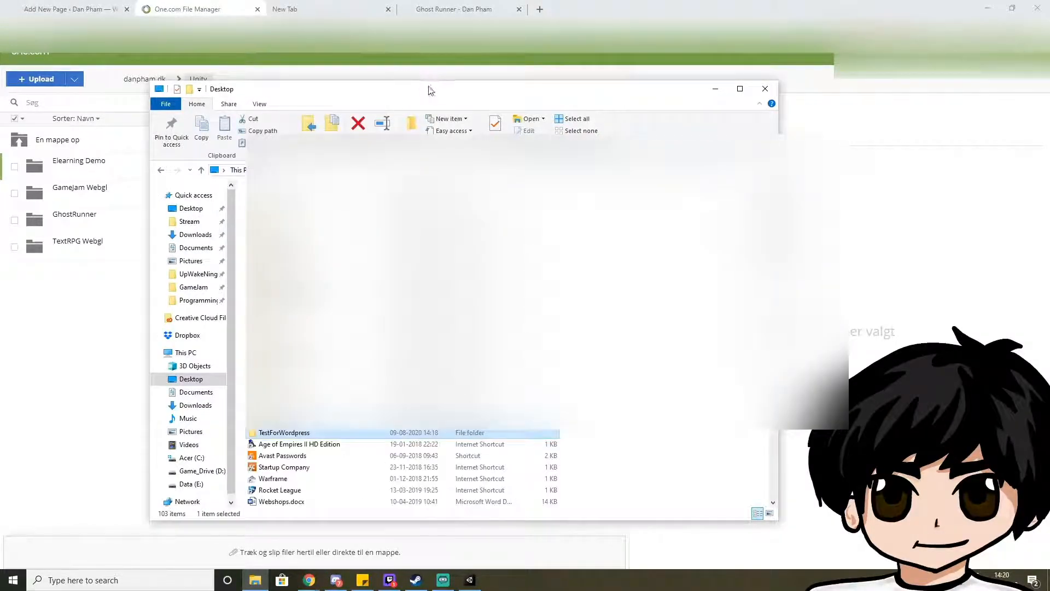
{"action": "left_click_drag", "start_coordinate": [430, 90], "coordinate": [610, 61]}
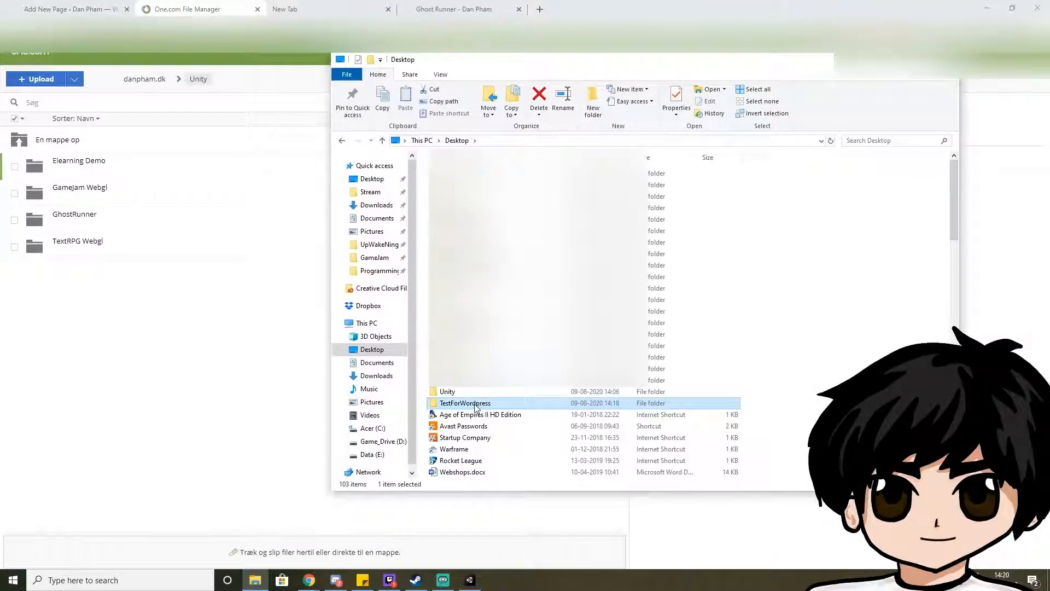
{"action": "left_click_drag", "start_coordinate": [475, 408], "coordinate": [178, 558]}
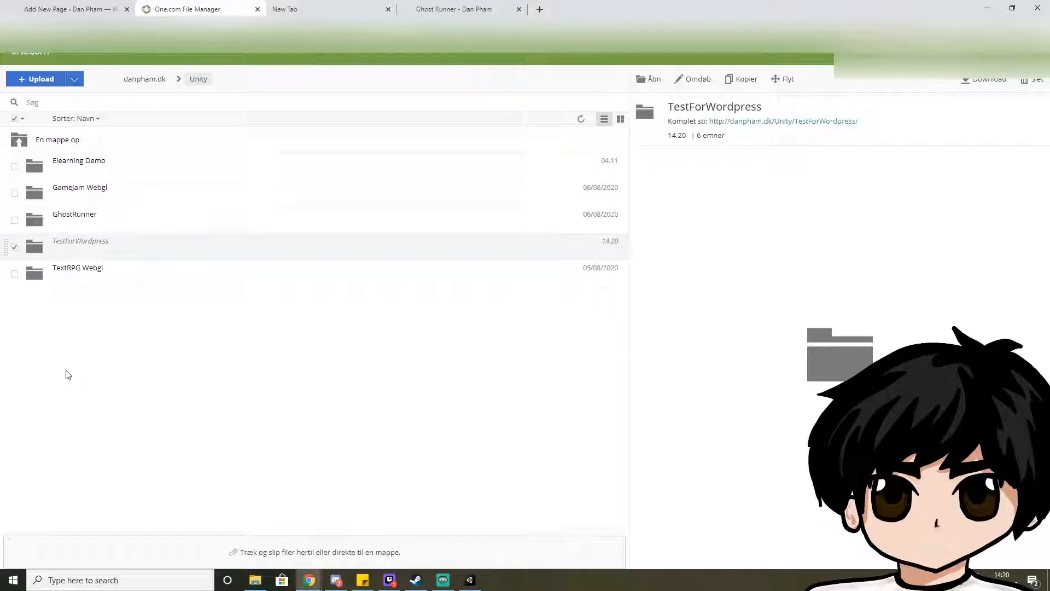
Go back to the site root, reopen the Unity folder and view the contents of the uploaded TestForWordpress folder
{"action": "left_click", "coordinate": [90, 140]}
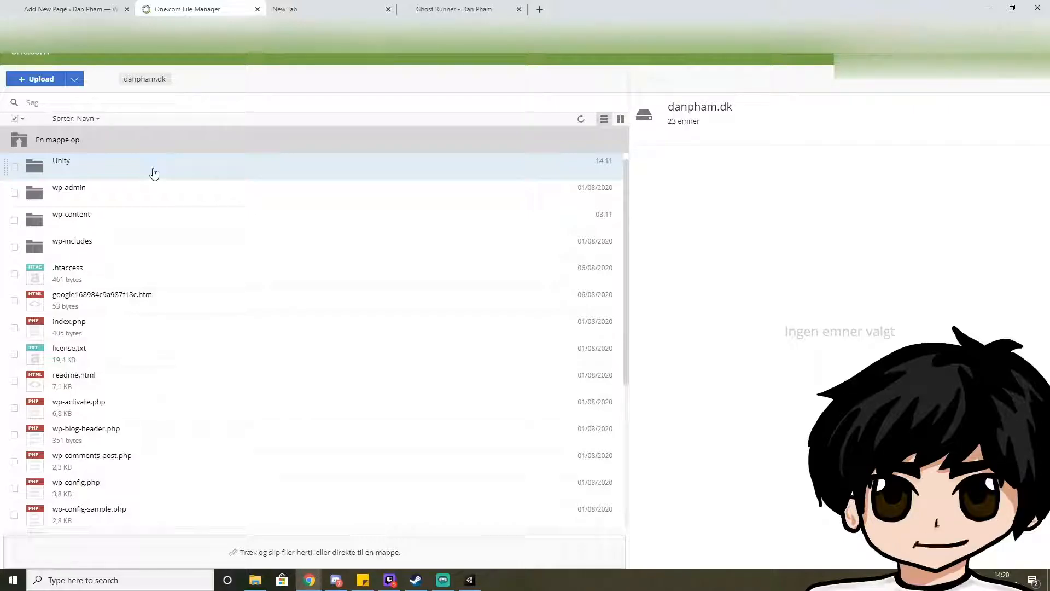
{"action": "double_click", "coordinate": [154, 172]}
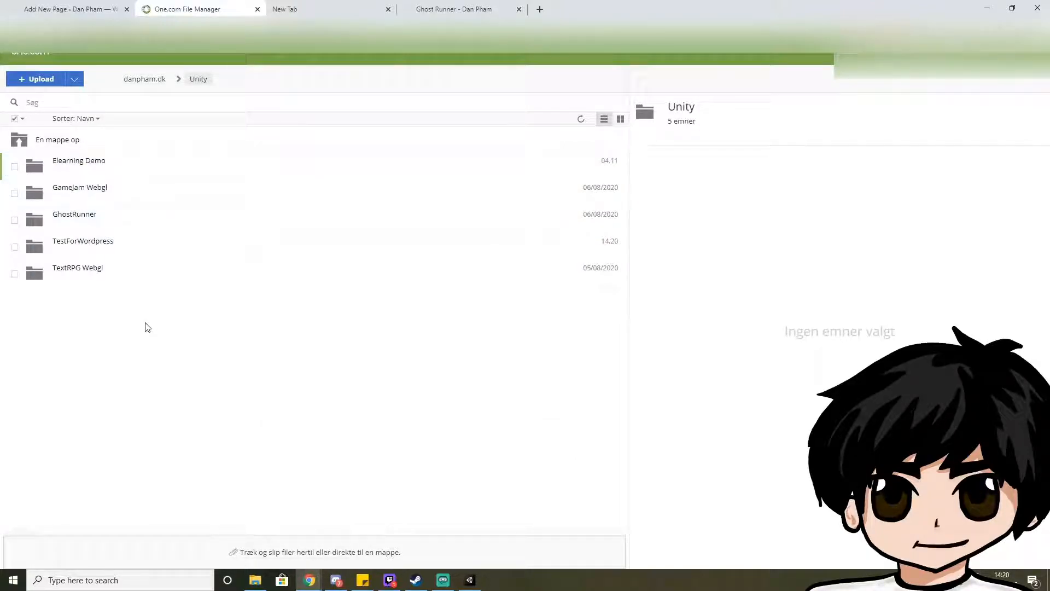
{"action": "left_click", "coordinate": [143, 255]}
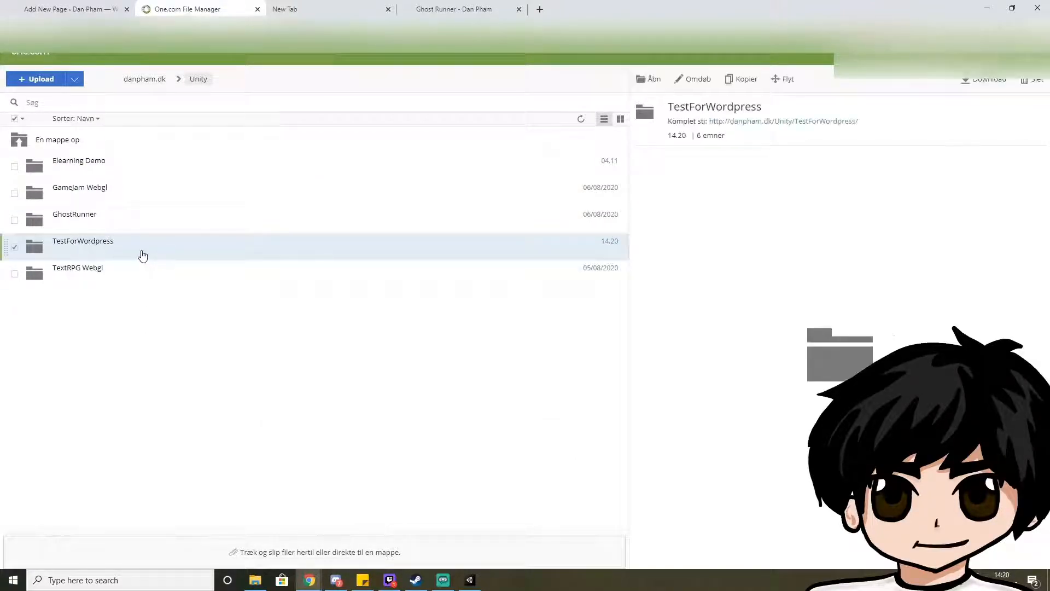
{"action": "double_click", "coordinate": [140, 254]}
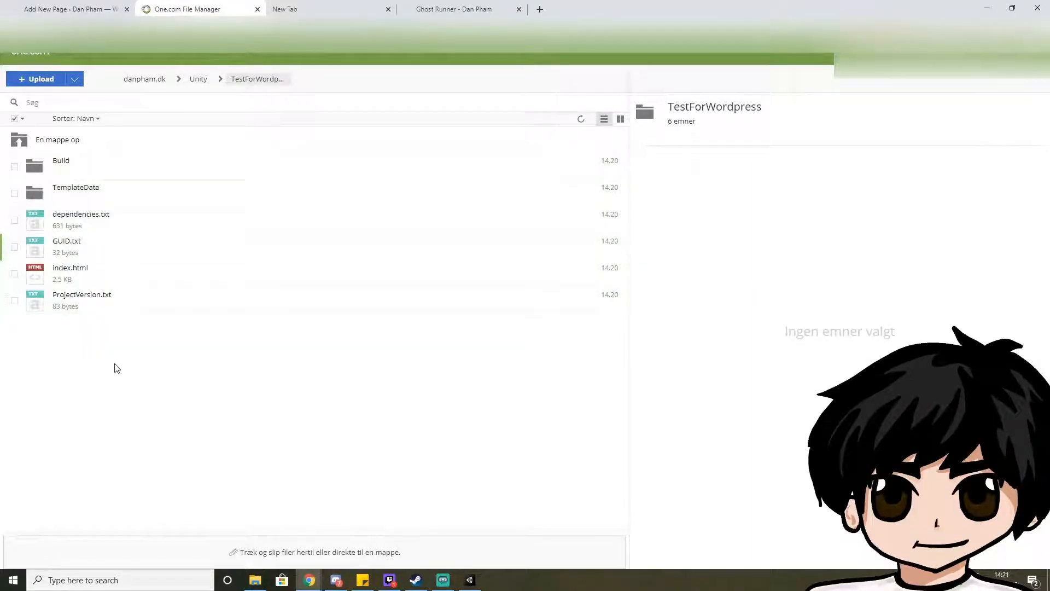
Copy the full URL of the uploaded index.html and open it in a new browser tab
{"action": "left_click", "coordinate": [165, 280]}
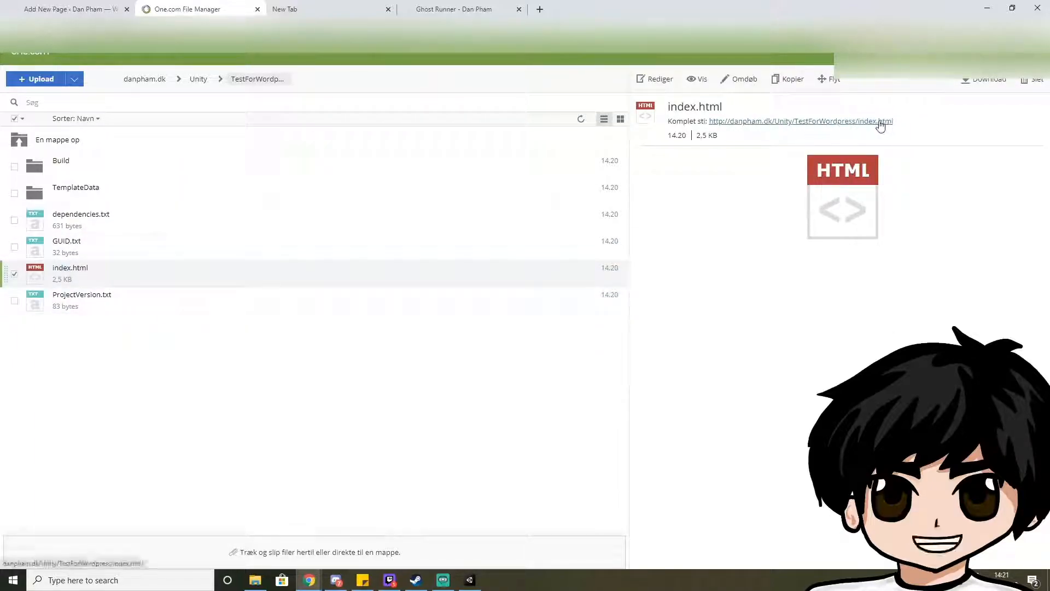
{"action": "left_click_drag", "start_coordinate": [898, 124], "coordinate": [709, 125]}
{"action": "key", "text": "ctrl+c"}
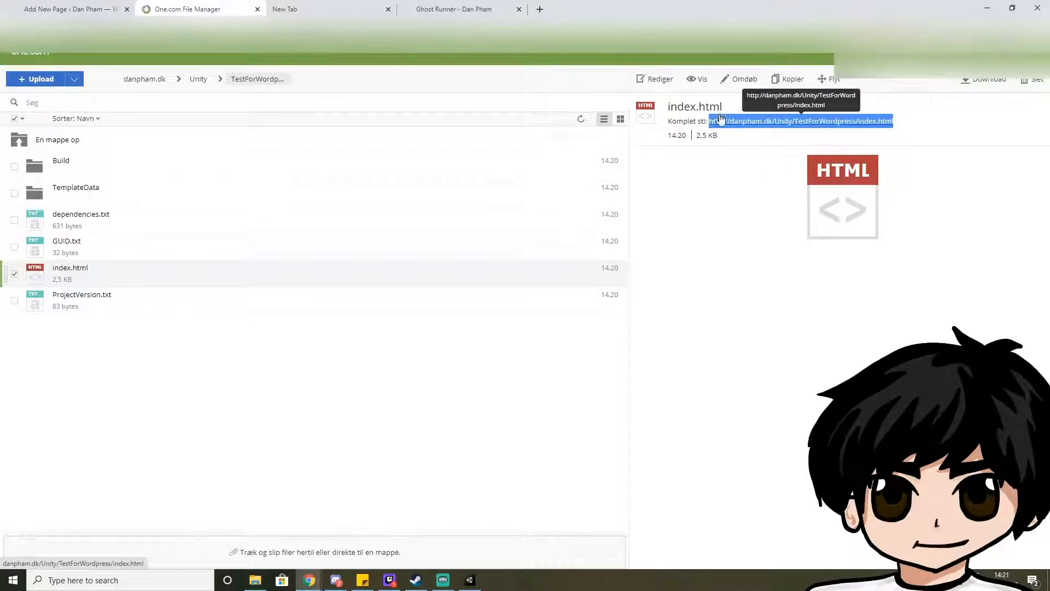
{"action": "left_click", "coordinate": [540, 8]}
{"action": "key", "text": "ctrl+v"}
{"action": "key", "text": "Return"}
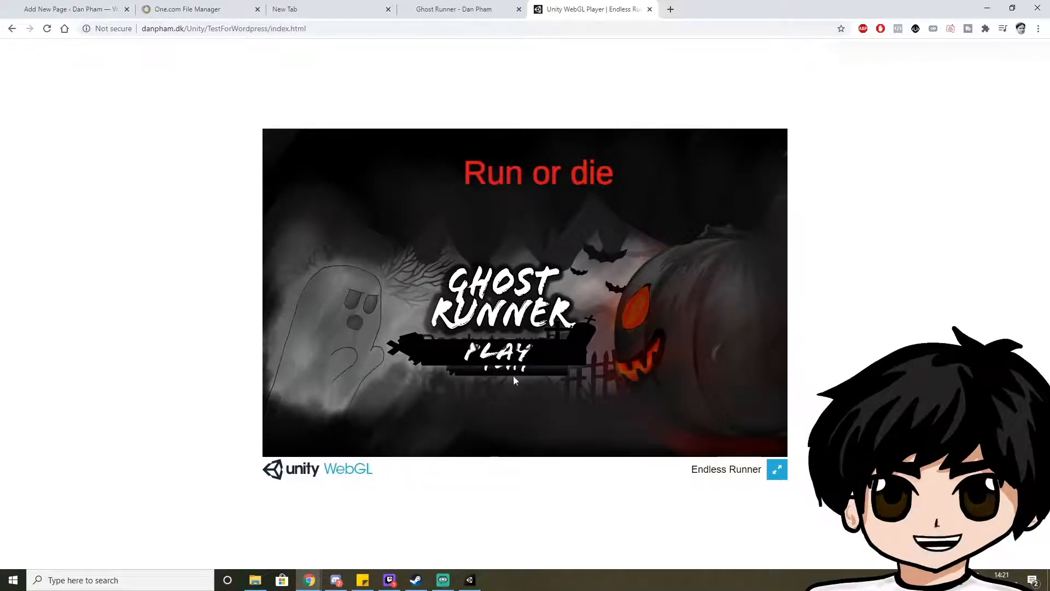
Test the uploaded game in a short round and in full screen, and view the existing Ghost Runner page
{"action": "left_click", "coordinate": [533, 351]}
{"action": "left_click", "coordinate": [777, 469]}
{"action": "key", "text": "Escape"}
{"action": "key", "text": "Up"}
{"action": "key", "text": "Down"}
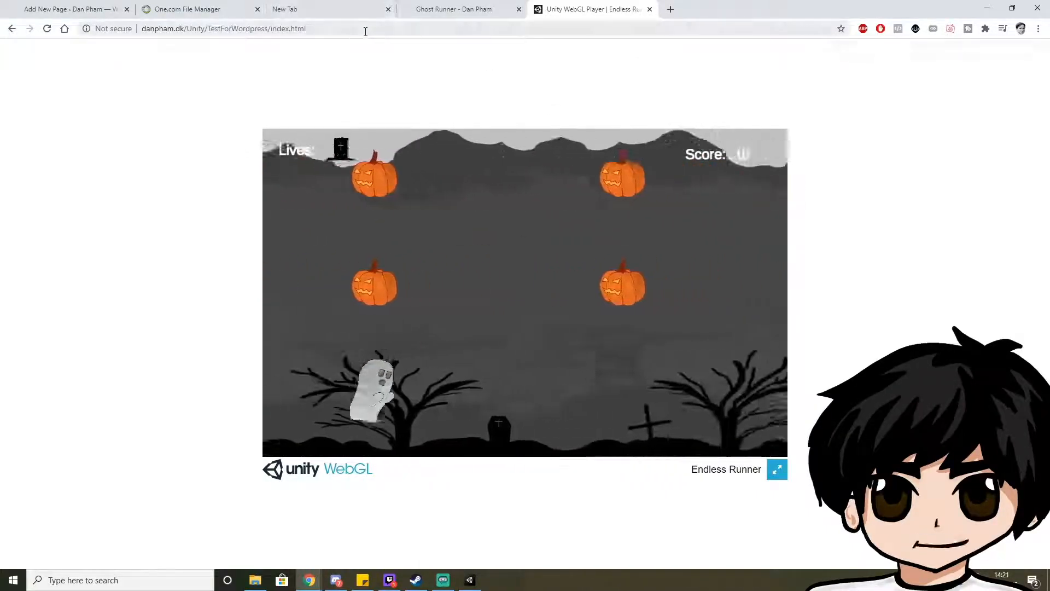
{"action": "left_click", "coordinate": [457, 7]}
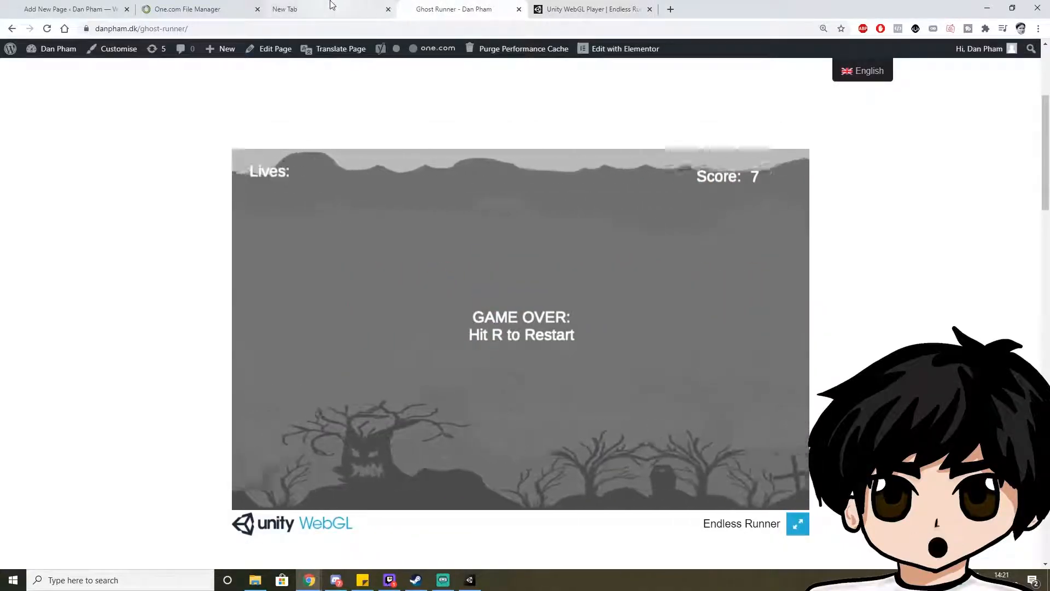
Title the new WordPress page "Test For Wordpress"
{"action": "left_click", "coordinate": [76, 5]}
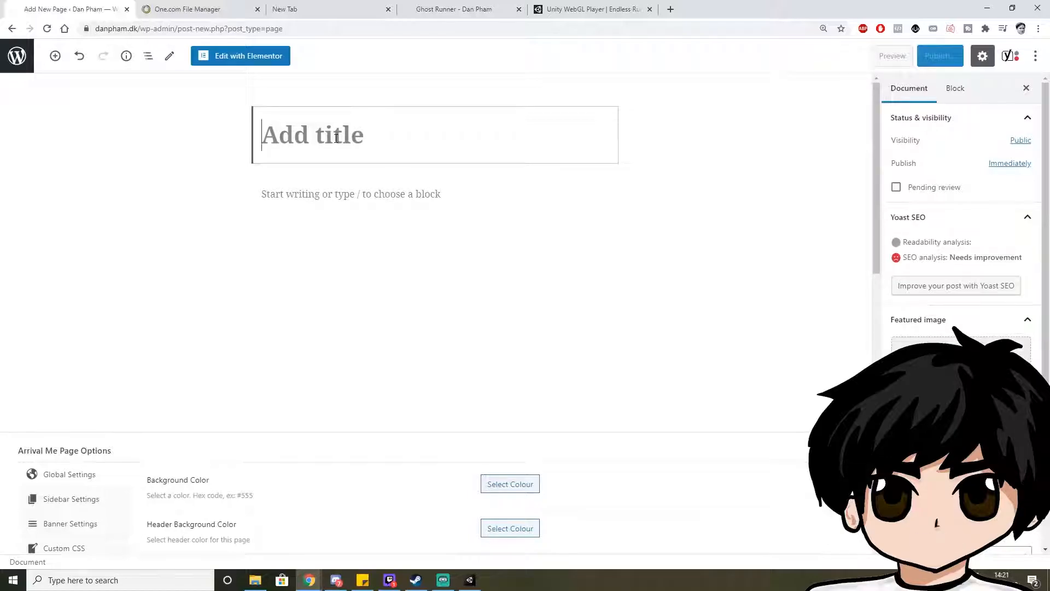
{"action": "type", "text": "Test For W"}
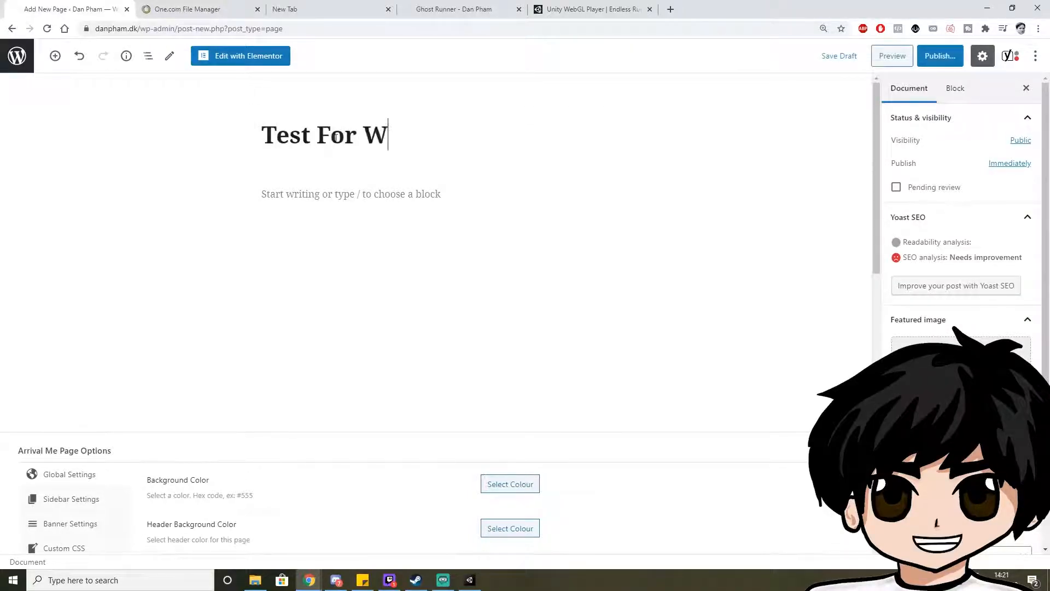
{"action": "type", "text": "ordpress"}
{"action": "key", "text": "Return"}
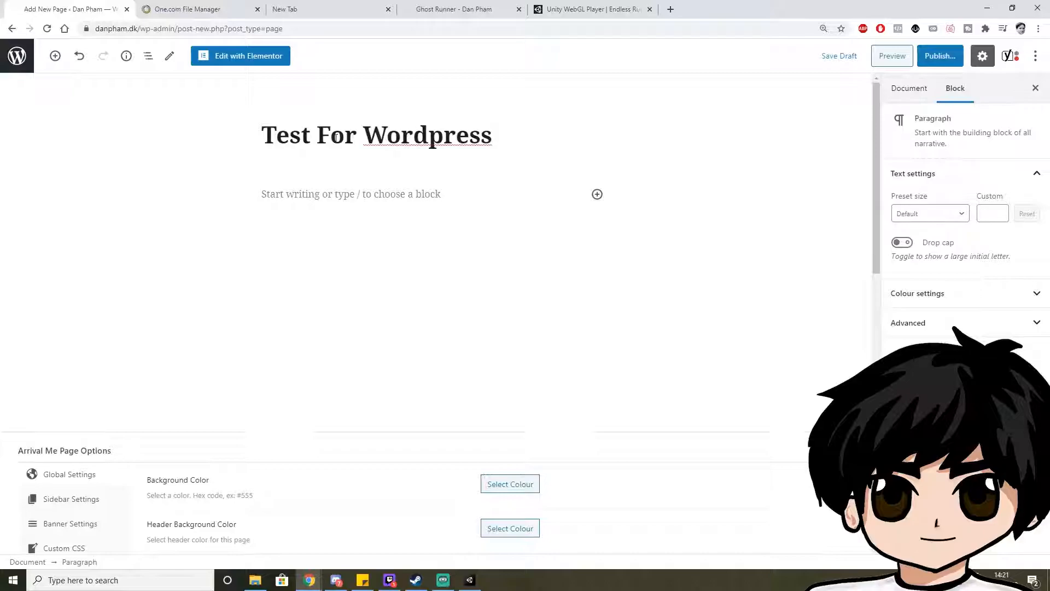
Add a Custom HTML block below the page title
{"action": "left_click", "coordinate": [597, 194]}
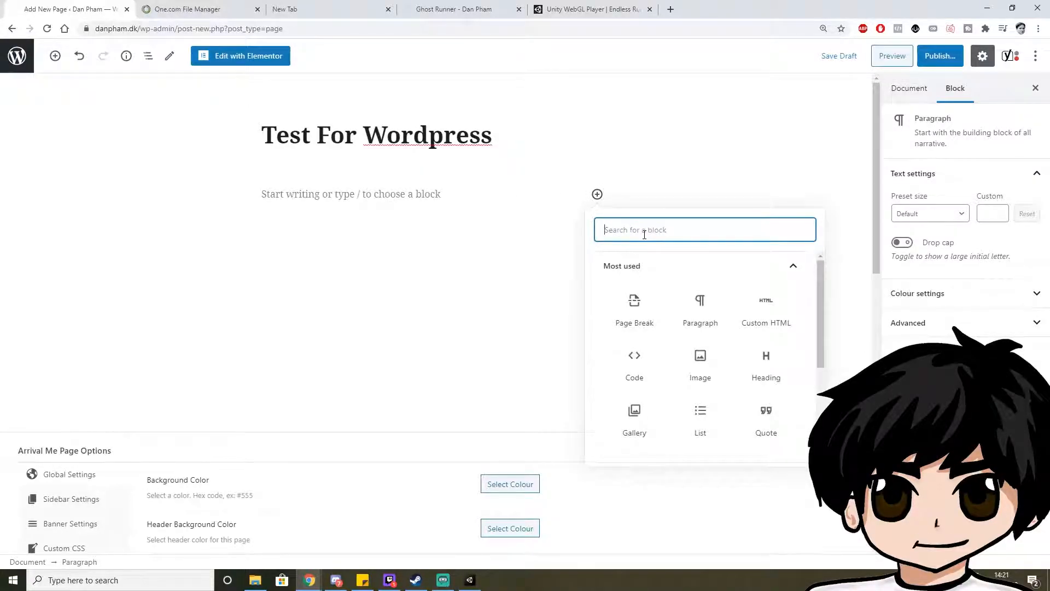
{"action": "type", "text": "html"}
{"action": "left_click", "coordinate": [630, 298]}
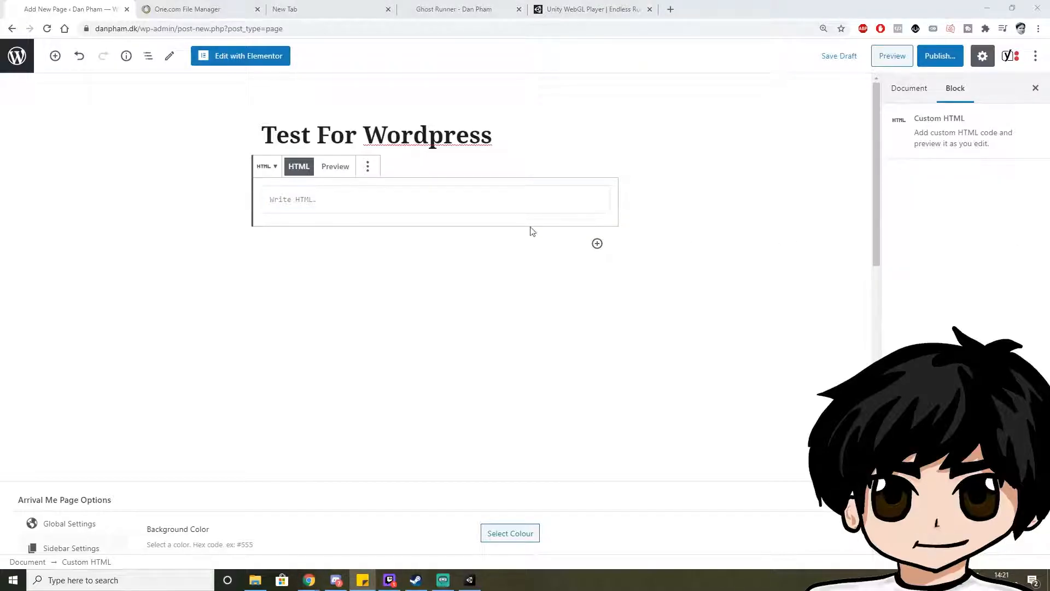
Start an iframe tag in the Custom HTML block with the URL of the uploaded TestForWordpress/index.html as its src
{"action": "left_click", "coordinate": [548, 208]}
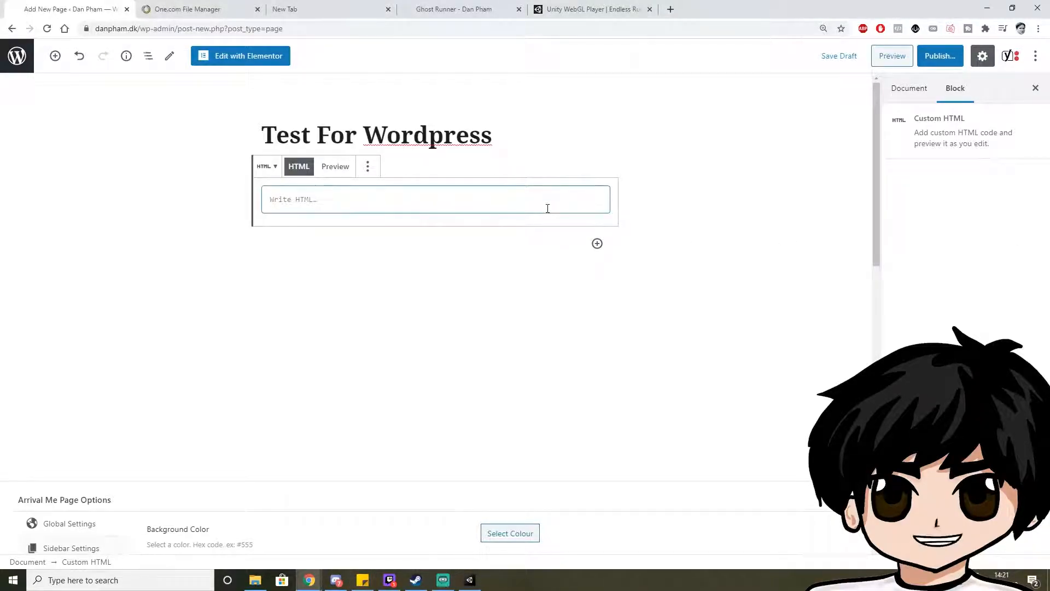
{"action": "type", "text": "<iframe src"}
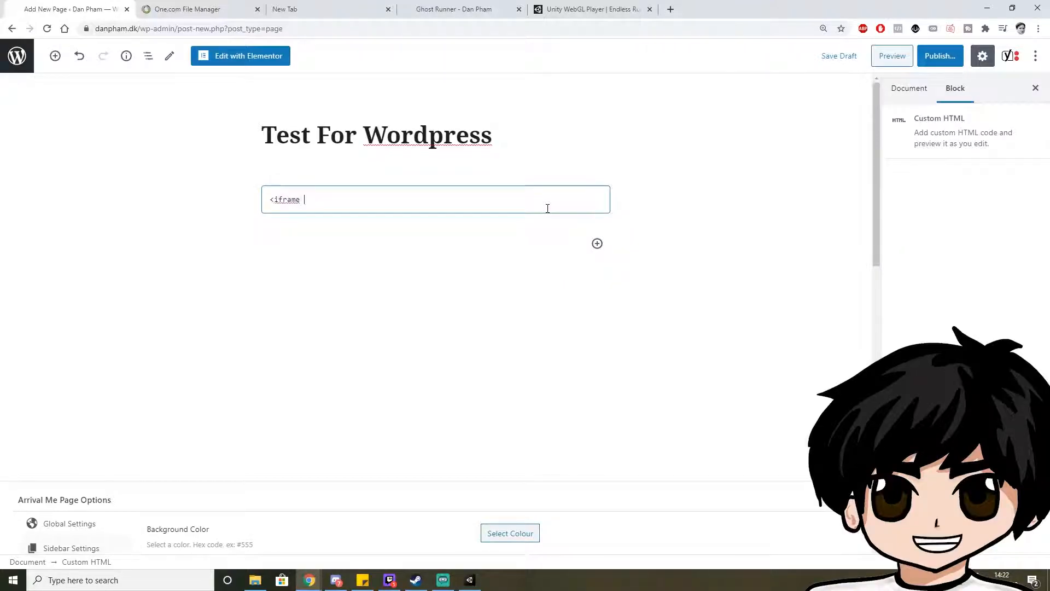
{"action": "type", "text": "=\""}
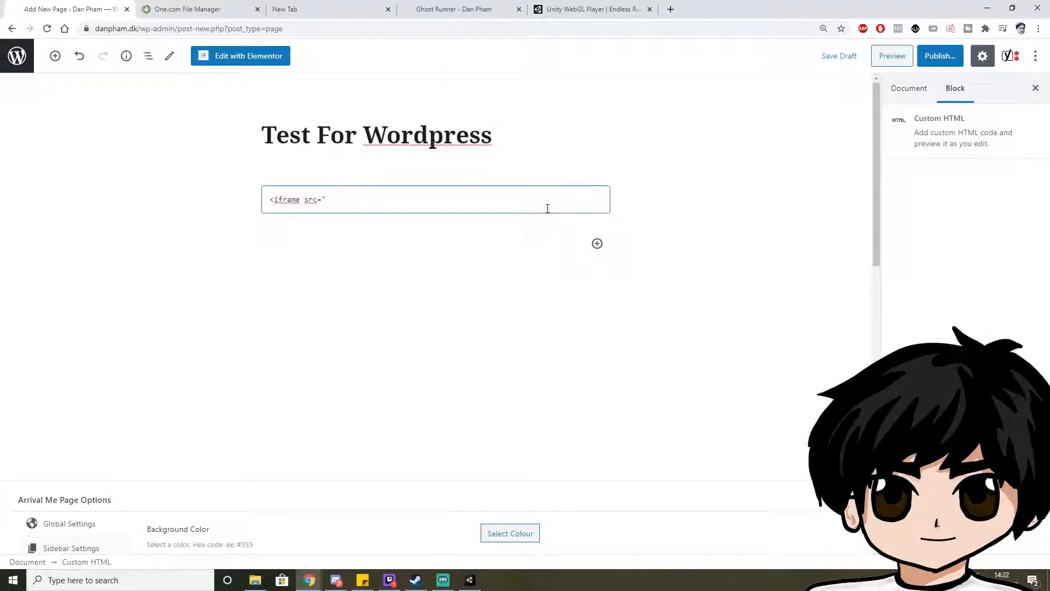
{"action": "type", "text": "http://danpham.dk/Unity/TestForWordpress/index.html"}
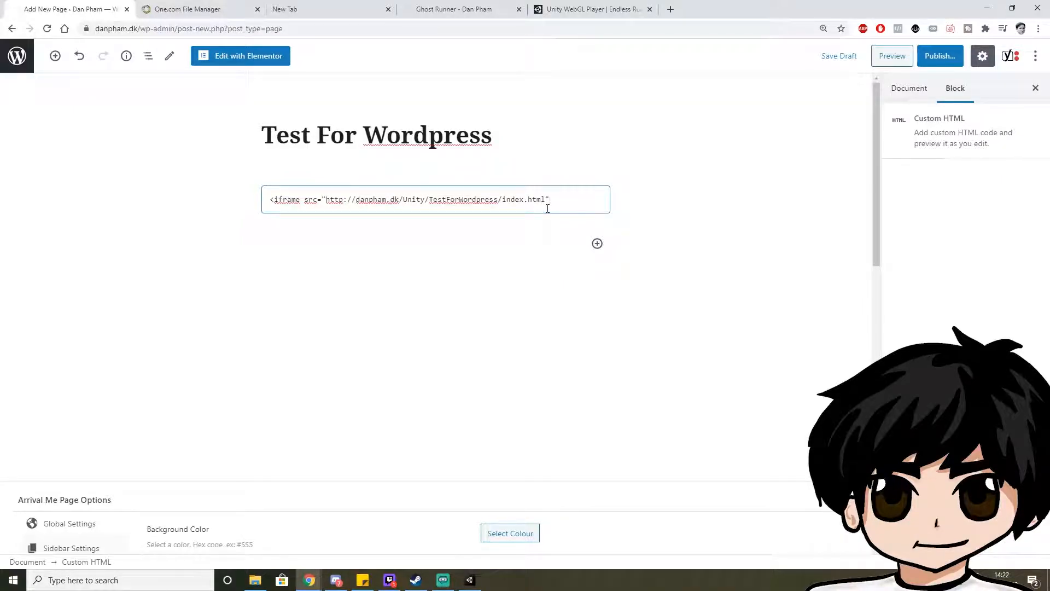
Give the iframe a width of "1200", a height of "900" and a frameborder of "0"
{"action": "type", "text": "\" width="}
{"action": "type", "text": "\"1"}
{"action": "type", "text": "200\""}
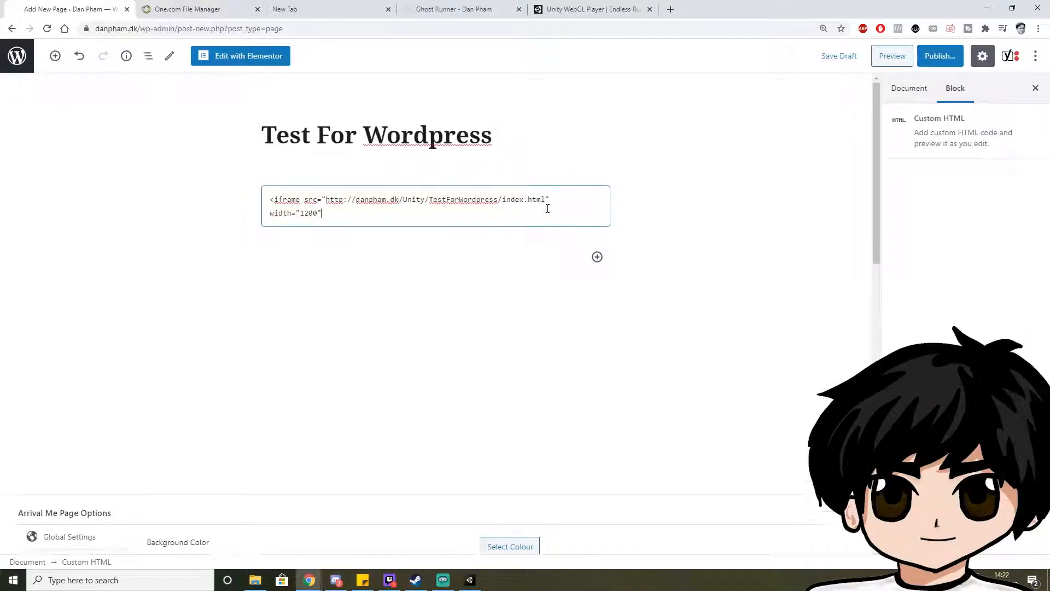
{"action": "type", "text": " heigh"}
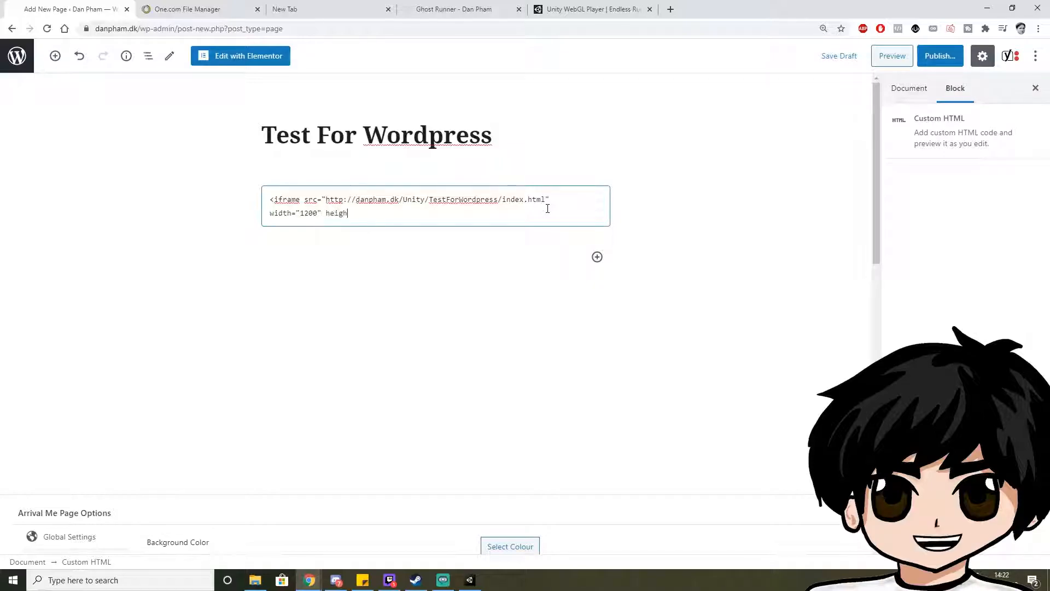
{"action": "type", "text": "t=\"900\" frameborder=\"0"}
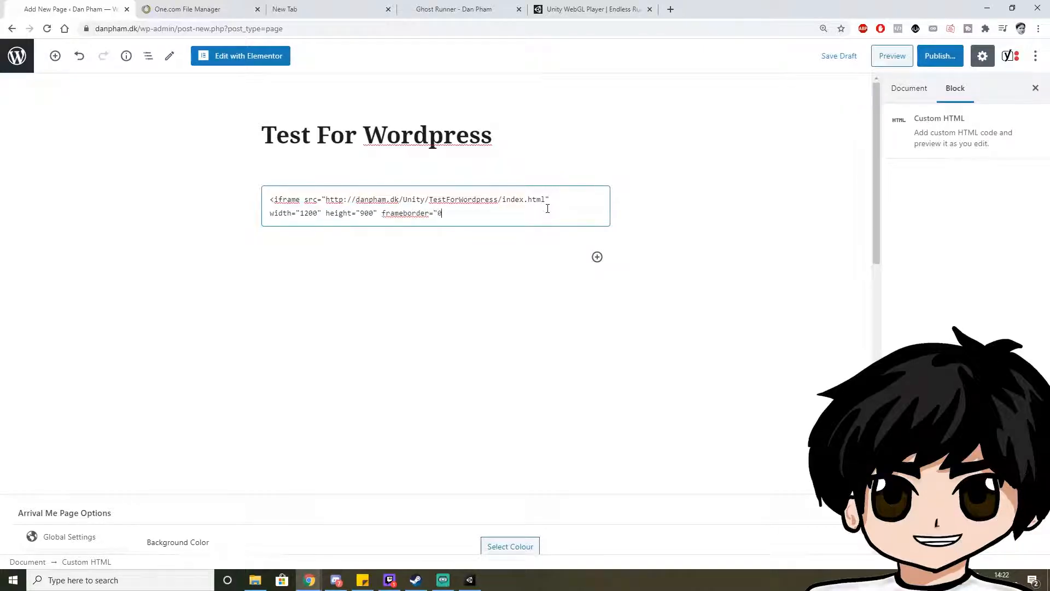
Add allowfullscreen="allowfullscreen" to the iframe and complete the tag with </iframe>
{"action": "type", "text": "\" allow"}
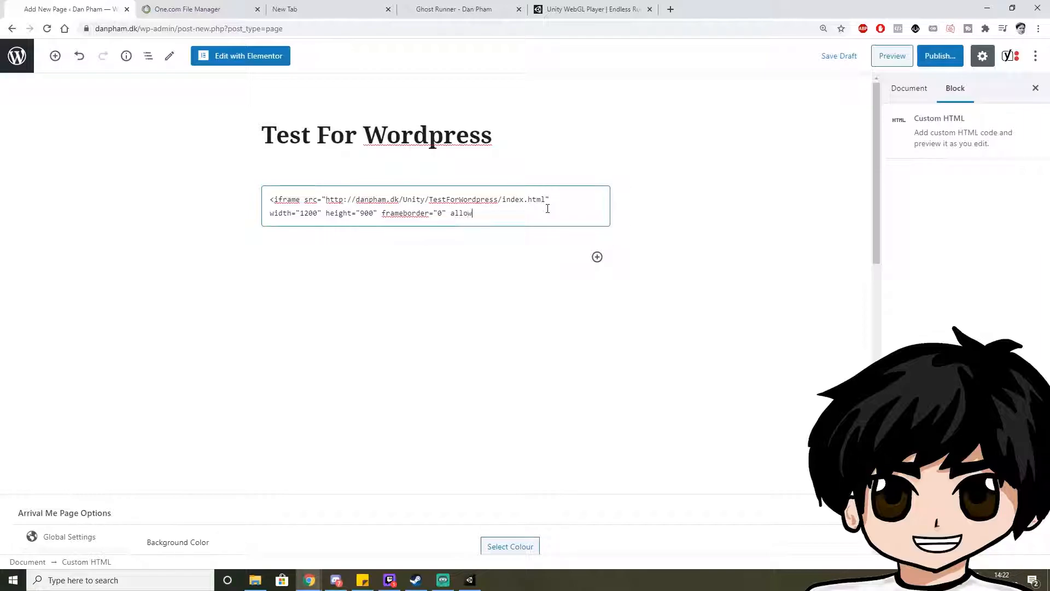
{"action": "type", "text": "fullscreen=\"allowfu"}
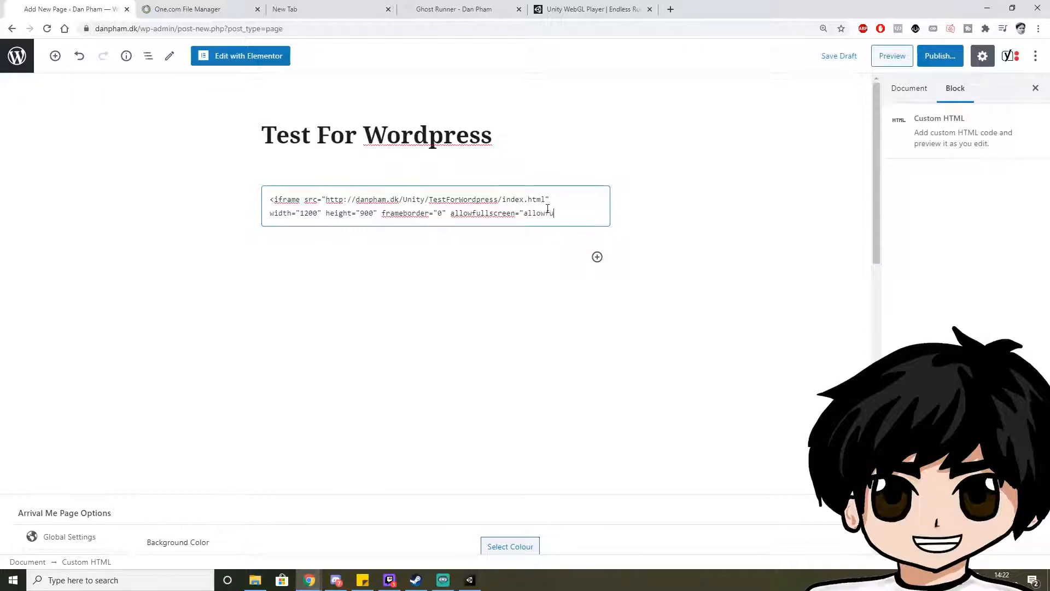
{"action": "type", "text": "llscreen\""}
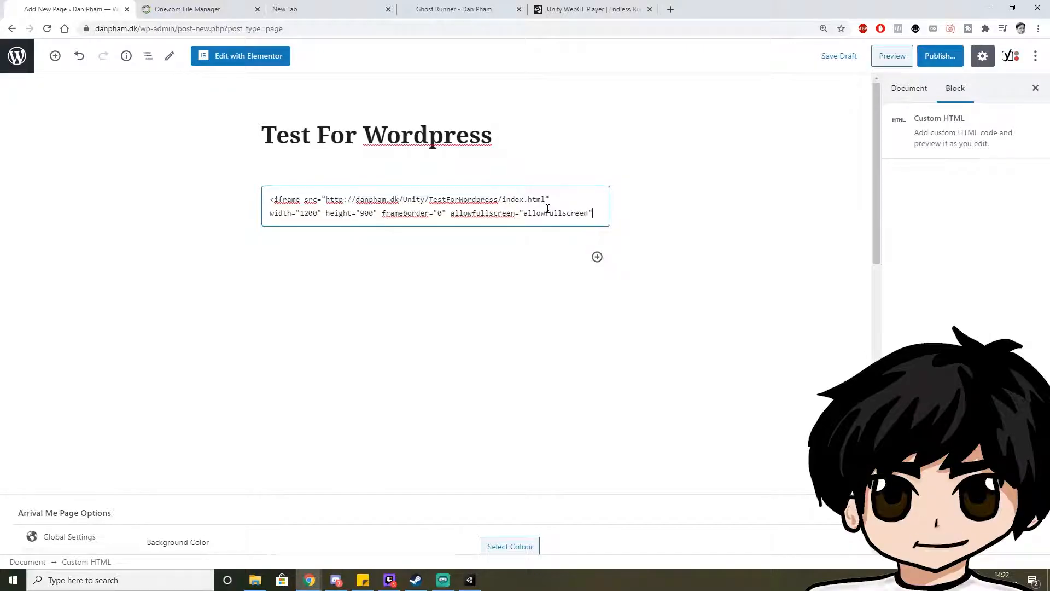
{"action": "type", "text": ">"}
{"action": "type", "text": "</"}
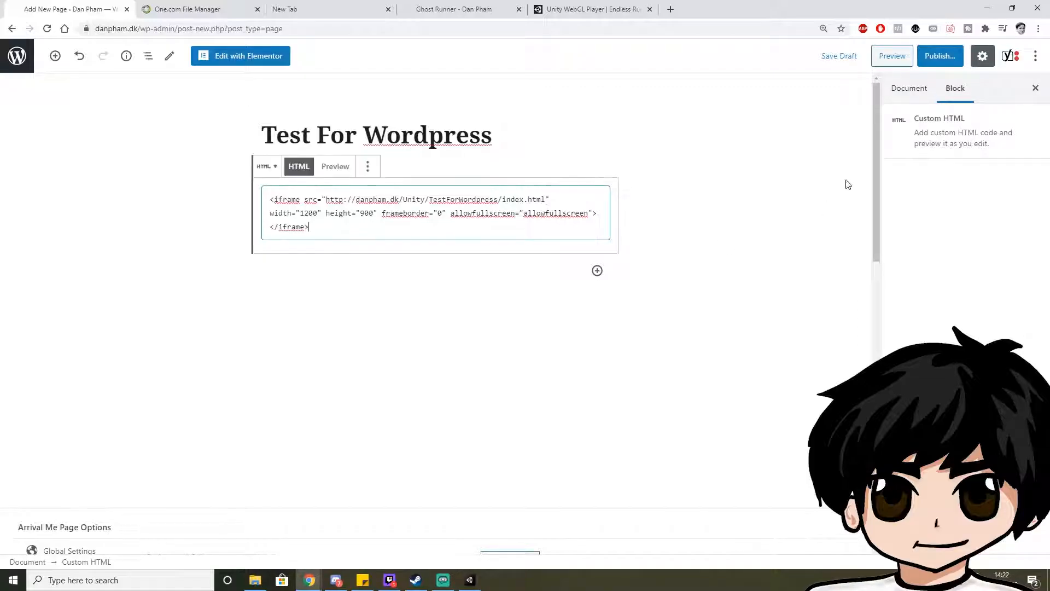
Publish the Test For Wordpress page and copy its page address
{"action": "left_click", "coordinate": [941, 58]}
{"action": "left_click", "coordinate": [968, 60]}
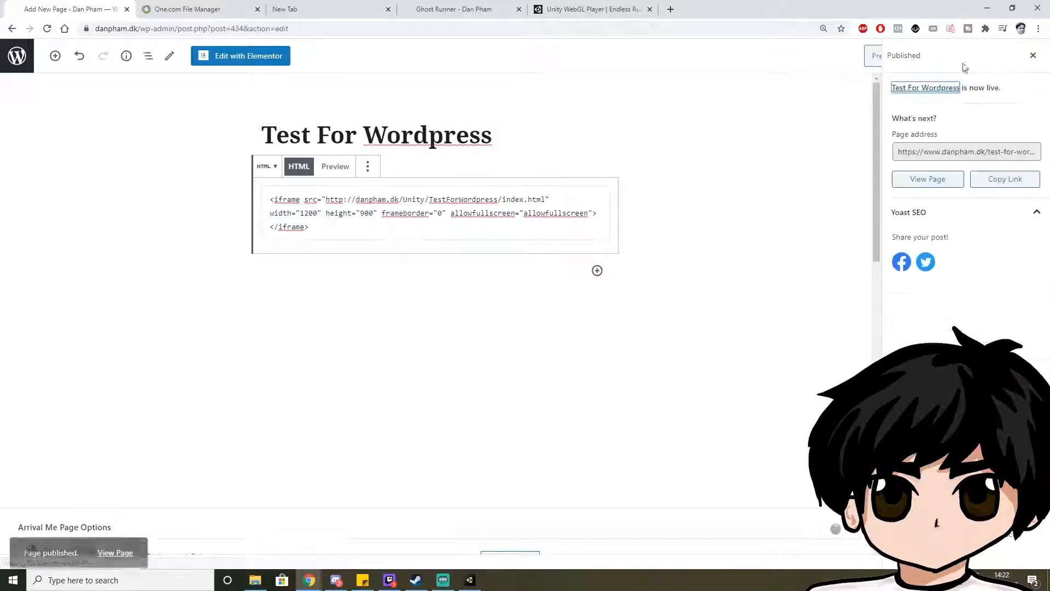
{"action": "left_click", "coordinate": [990, 151]}
{"action": "key", "text": "ctrl+c"}
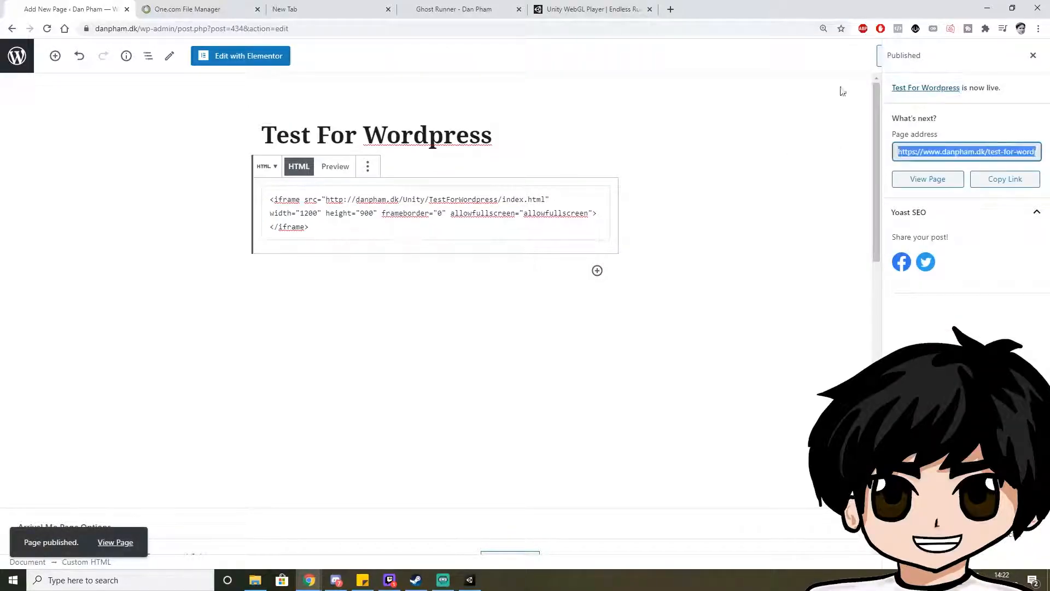
Open the published page in a new browser tab and compare its embedded game area with the existing Ghost Runner page
{"action": "left_click", "coordinate": [670, 9]}
{"action": "key", "text": "ctrl+v"}
{"action": "key", "text": "Return"}
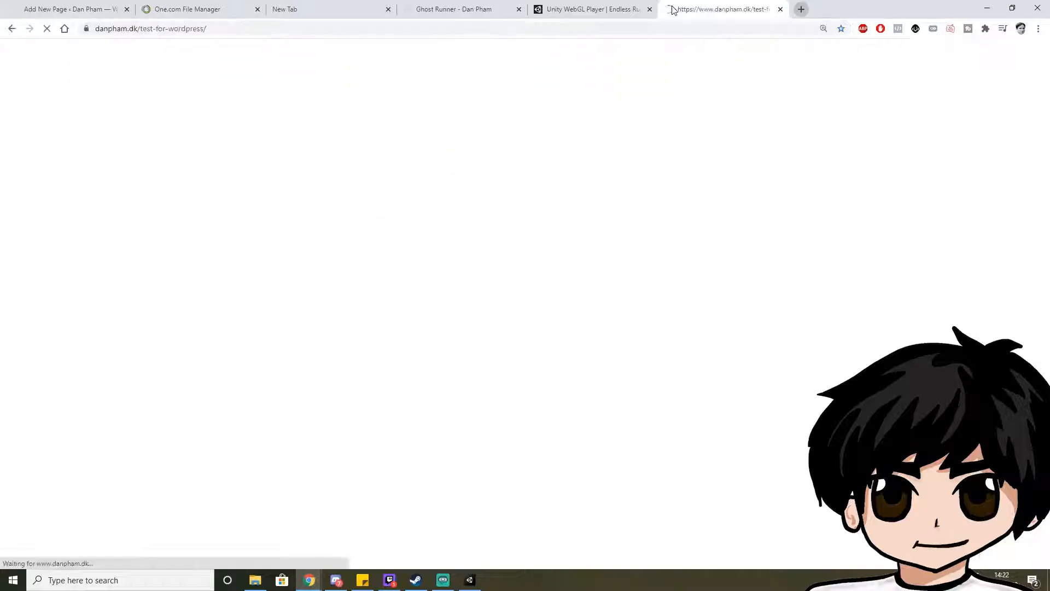
{"action": "scroll", "coordinate": [604, 230], "scroll_direction": "down", "scroll_amount": 4}
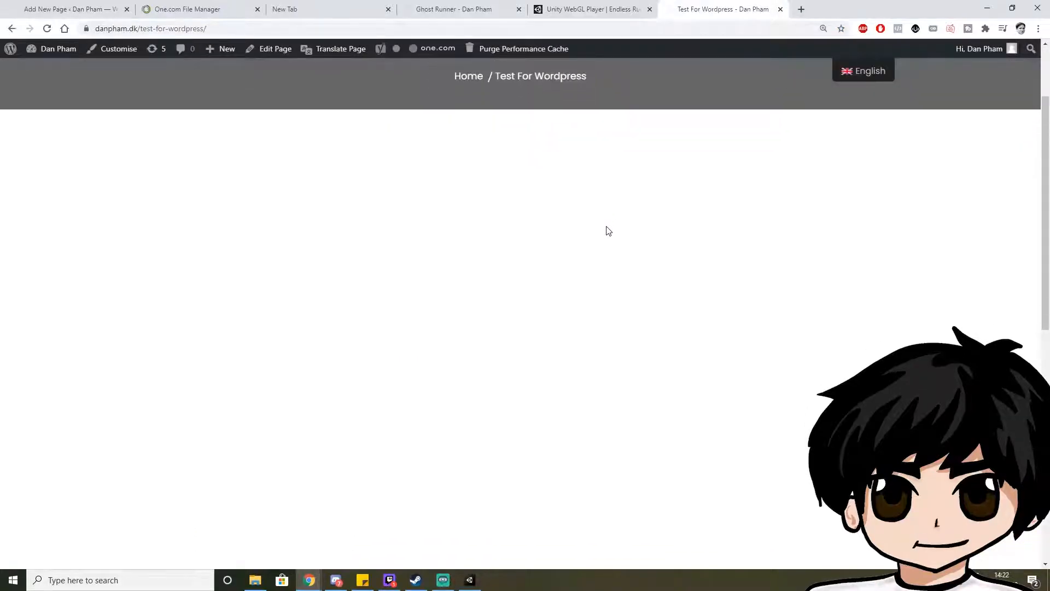
{"action": "scroll", "coordinate": [609, 231], "scroll_direction": "down", "scroll_amount": 3}
{"action": "scroll", "coordinate": [613, 230], "scroll_direction": "up", "scroll_amount": 6}
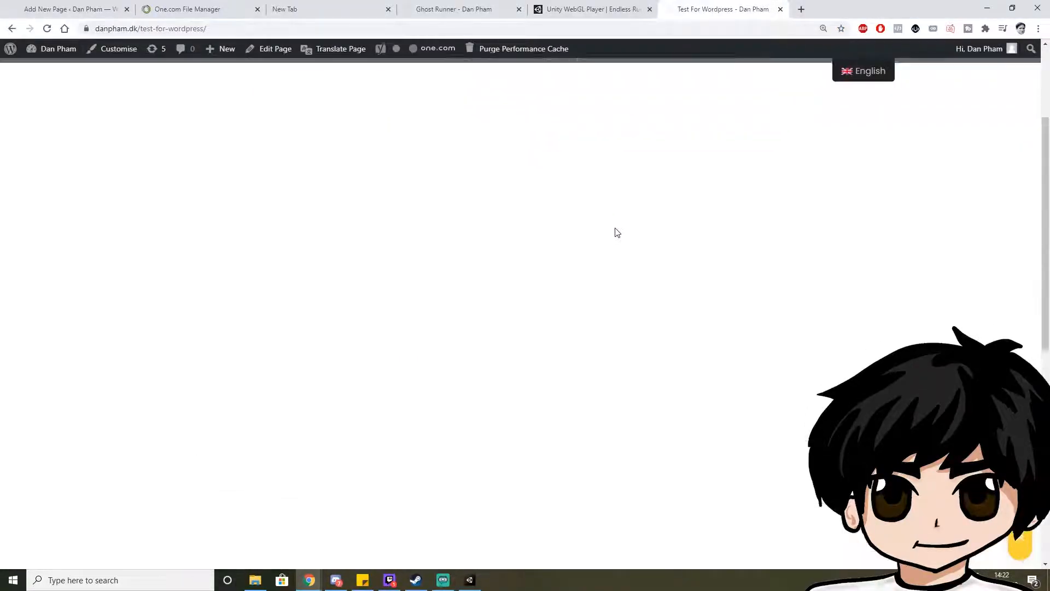
{"action": "scroll", "coordinate": [610, 212], "scroll_direction": "down", "scroll_amount": 3}
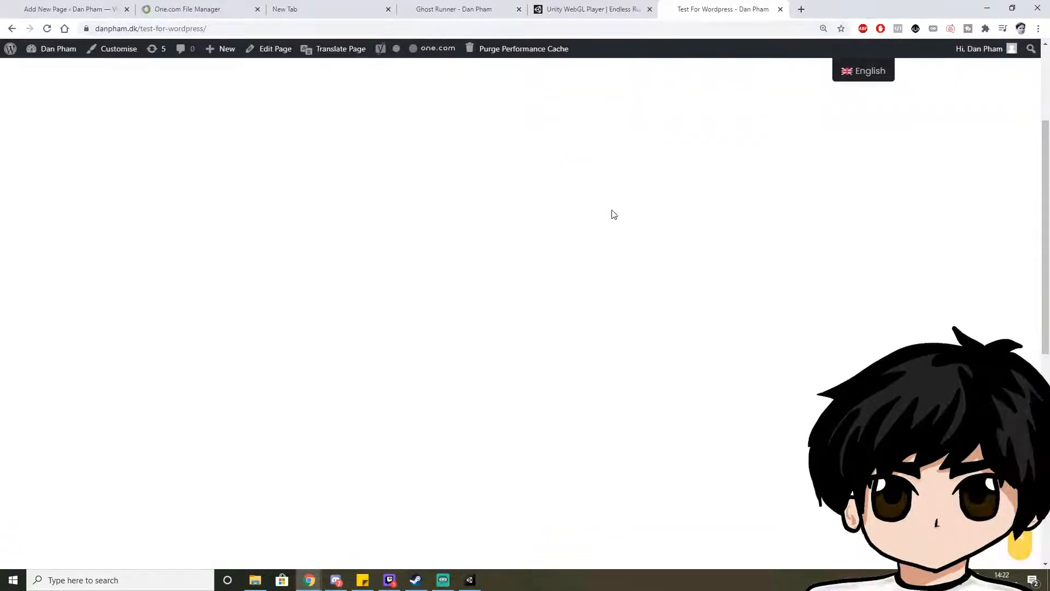
{"action": "left_click", "coordinate": [596, 7]}
{"action": "left_click", "coordinate": [459, 8]}
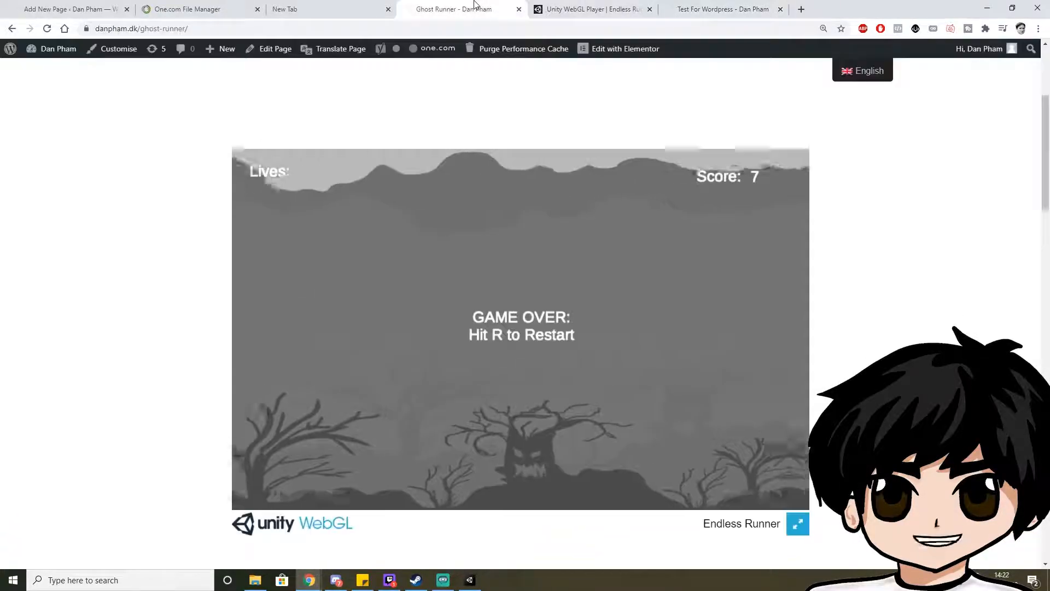
{"action": "left_click", "coordinate": [335, 7]}
{"action": "left_click_drag", "start_coordinate": [81, 4], "coordinate": [560, 4]}
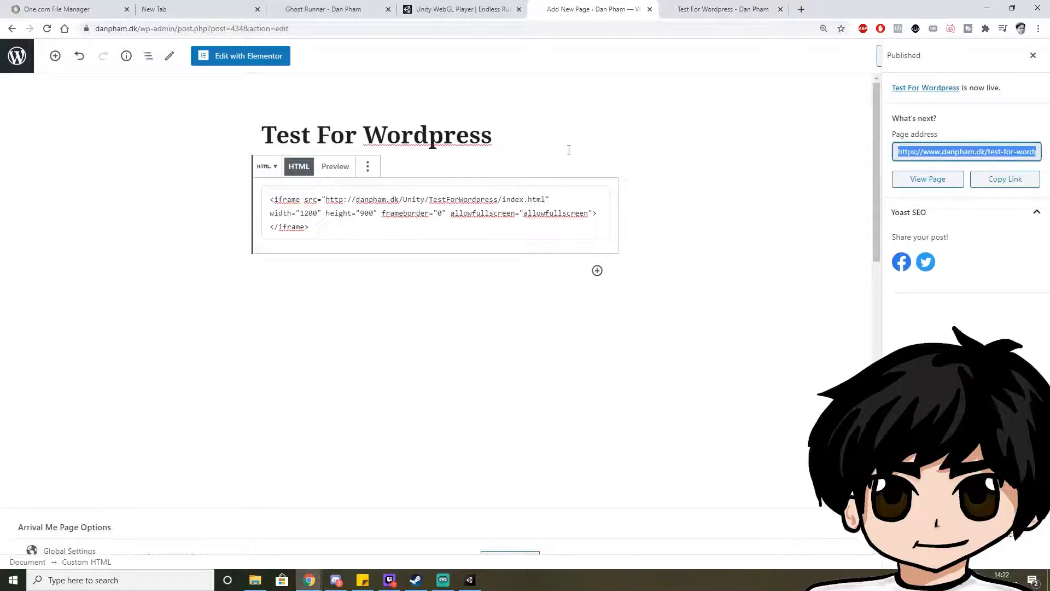
{"action": "left_click", "coordinate": [344, 202]}
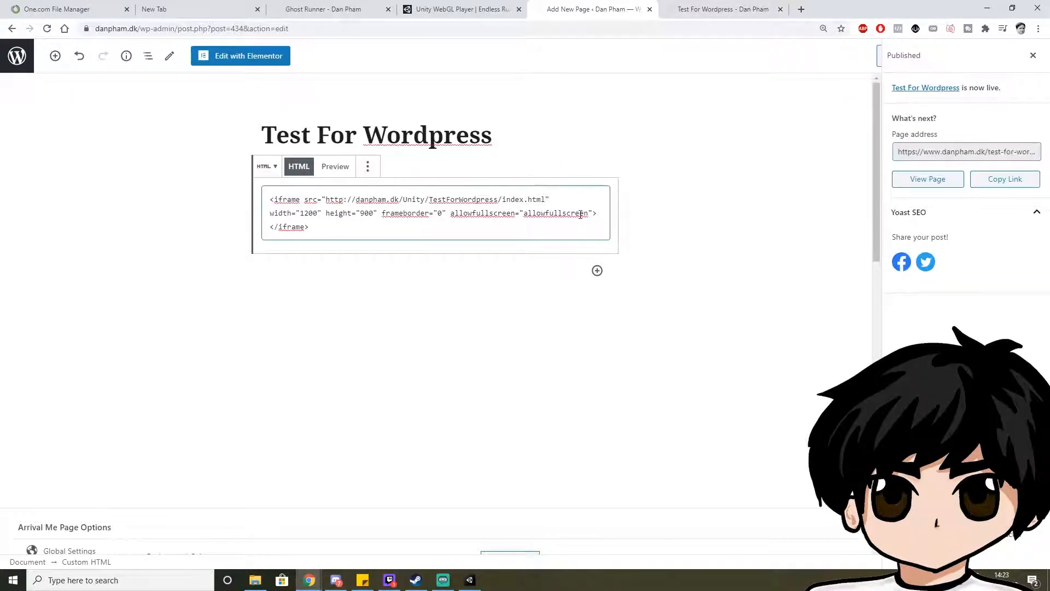
{"action": "type", "text": "s"}
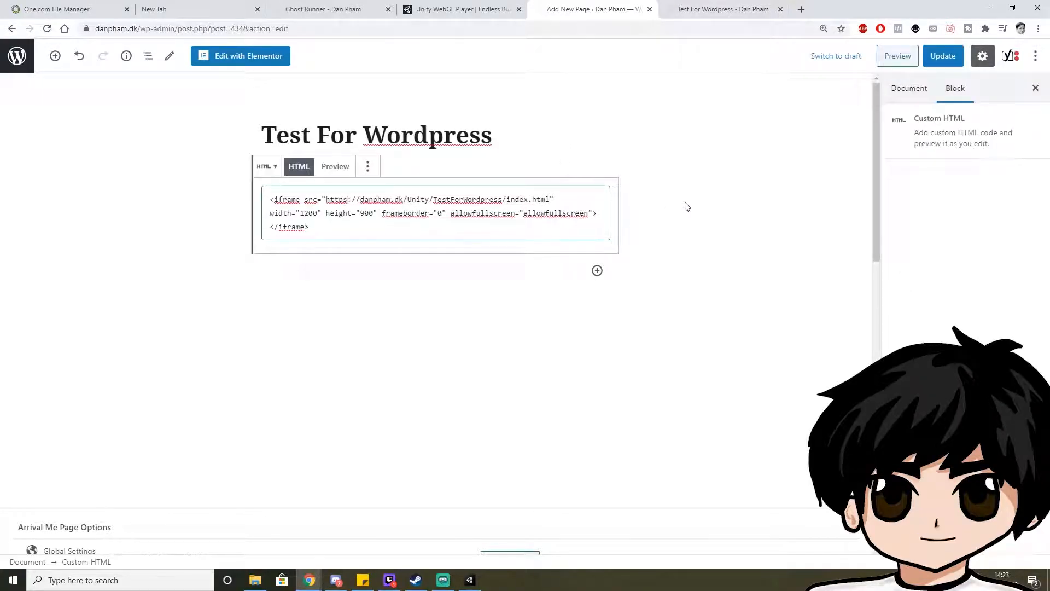
{"action": "left_click", "coordinate": [939, 59]}
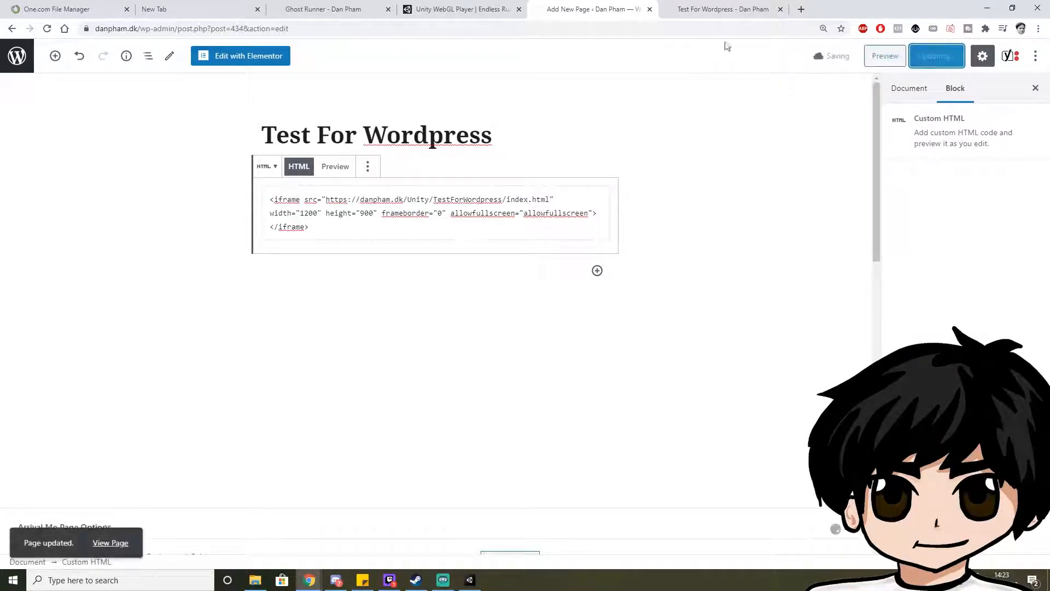
Reload the published Test For Wordpress page and start the embedded Ghost Runner game
{"action": "left_click", "coordinate": [733, 8]}
{"action": "key", "text": "F5"}
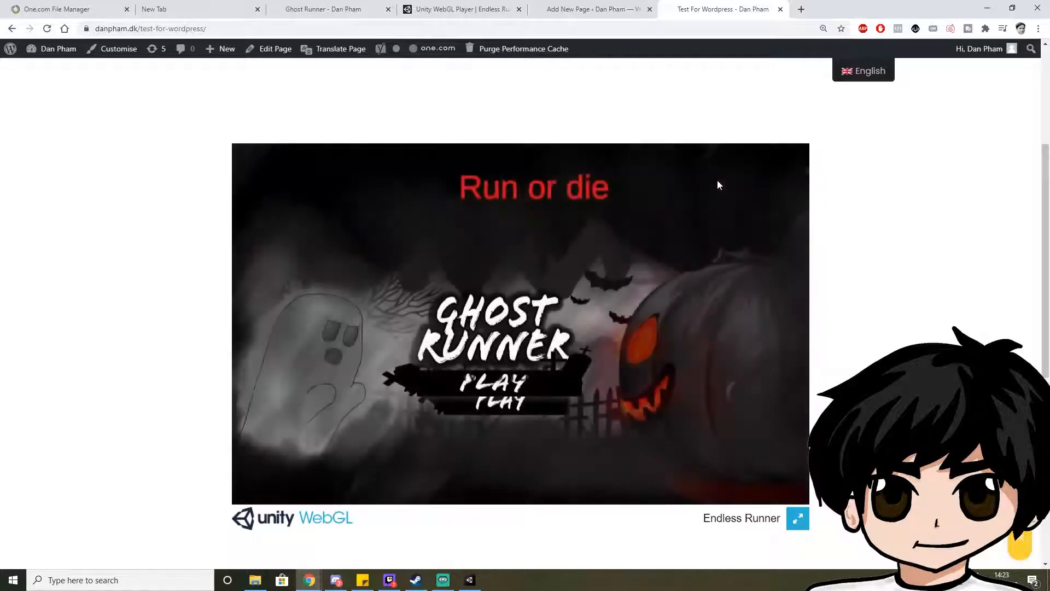
{"action": "left_click", "coordinate": [502, 386]}
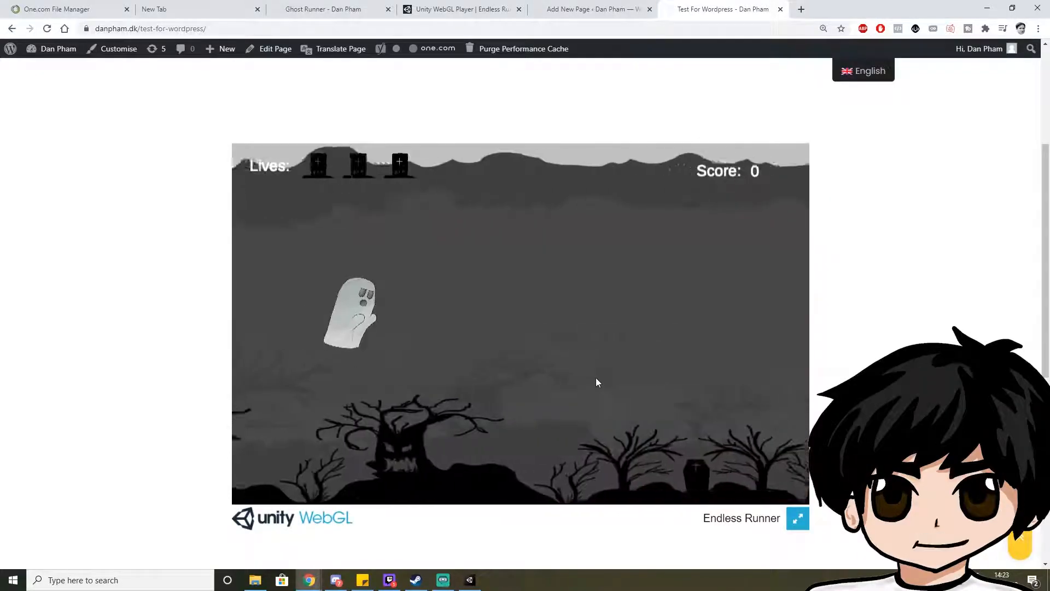
Test the embedded game by moving the ghost up and down between the pumpkins
{"action": "key", "text": "Up"}
{"action": "key", "text": "Up"}
{"action": "key", "text": "Down"}
{"action": "key", "text": "Down"}
{"action": "key", "text": "Up"}
{"action": "key", "text": "Down"}
{"action": "key", "text": "Up"}
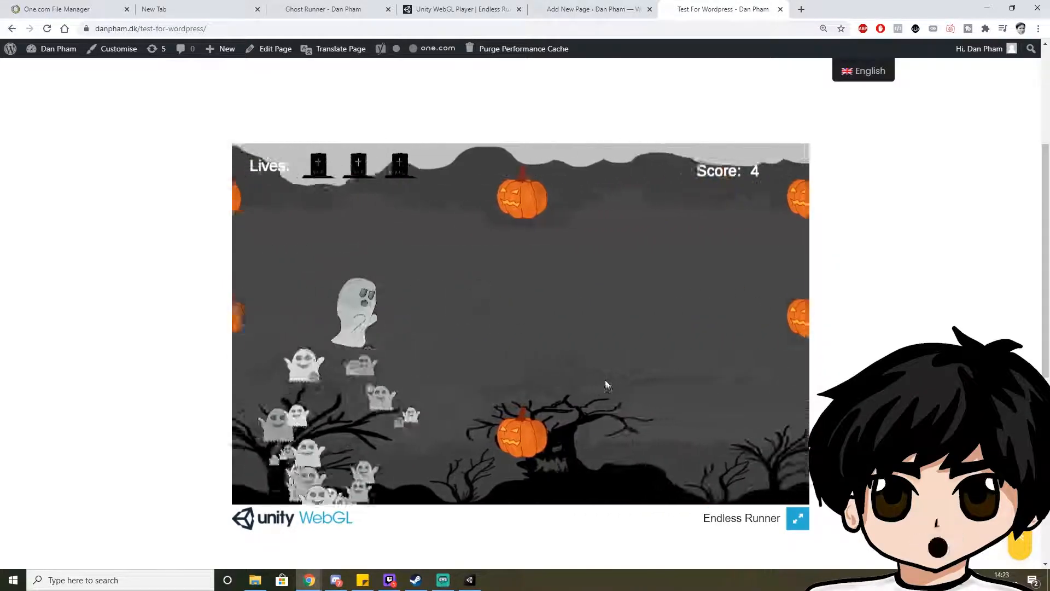
{"action": "key", "text": "Down"}
{"action": "key", "text": "Up"}
{"action": "key", "text": "Up"}
{"action": "key", "text": "Down"}
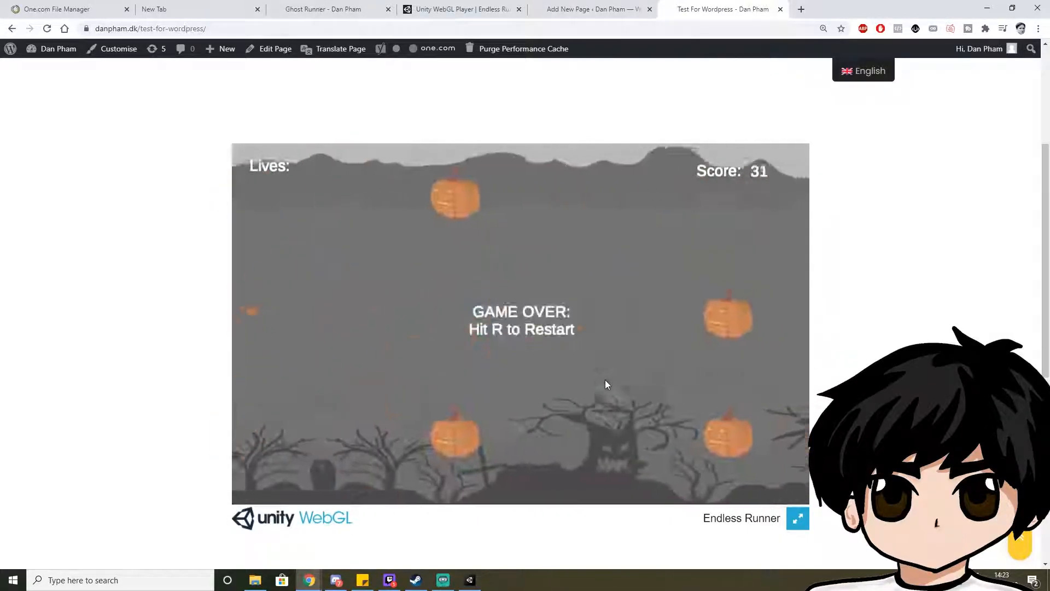